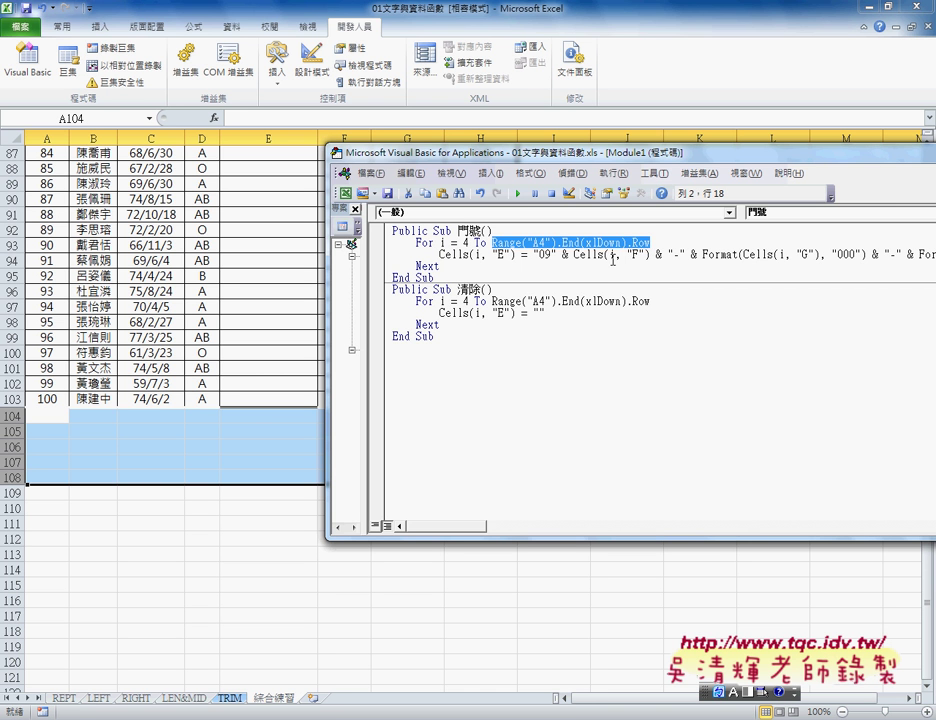
From the VBA editor, run the 門號 macro to fill column E, then 清除 to empty it
{"action": "key", "text": "Down"}
{"action": "key", "text": "Down"}
{"action": "key", "text": "Down"}
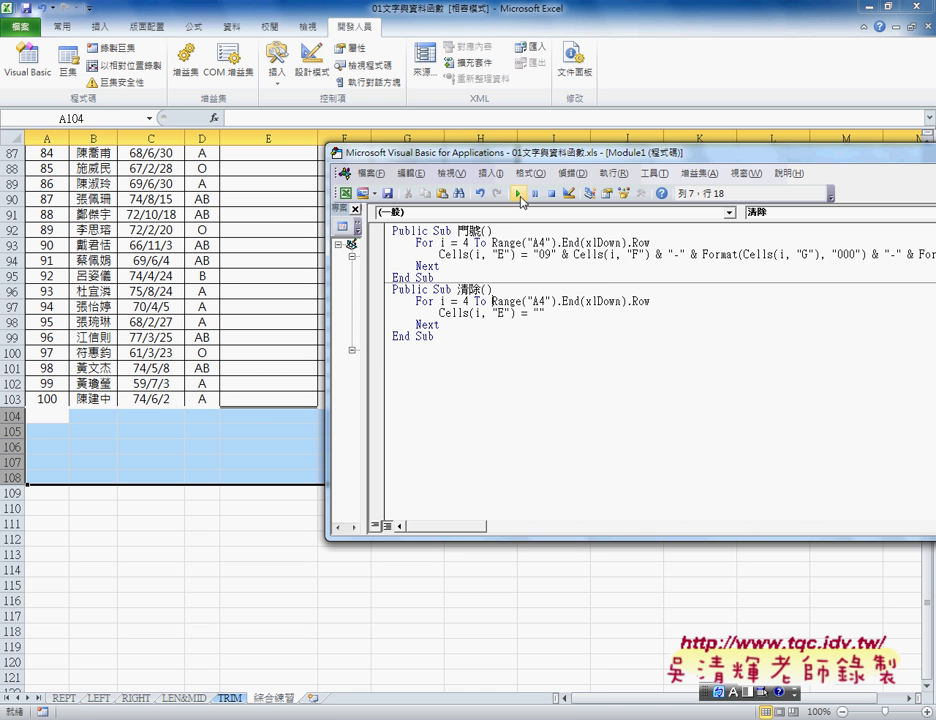
{"action": "left_click", "coordinate": [515, 253]}
{"action": "left_click", "coordinate": [518, 193]}
{"action": "left_click", "coordinate": [503, 300]}
{"action": "left_click", "coordinate": [518, 193]}
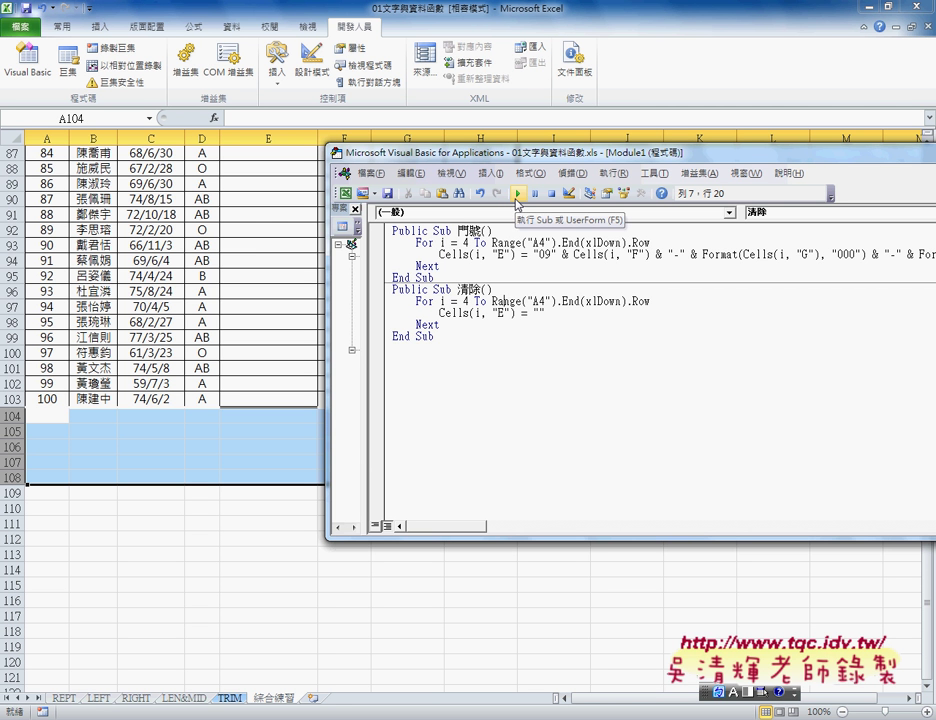
{"action": "left_click", "coordinate": [517, 193]}
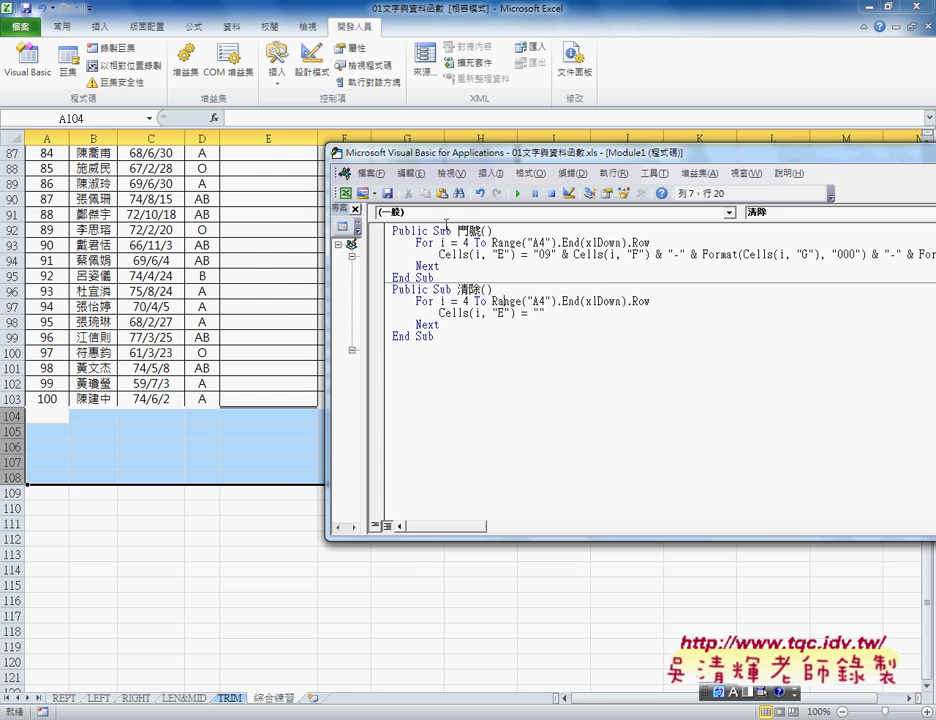
Return to the top of the 綜合練習 worksheet and show the Developer > Insert controls palette
{"action": "left_click", "coordinate": [257, 264]}
{"action": "scroll", "coordinate": [253, 263], "scroll_direction": "up", "scroll_amount": 13}
{"action": "scroll", "coordinate": [253, 263], "scroll_direction": "up", "scroll_amount": 7}
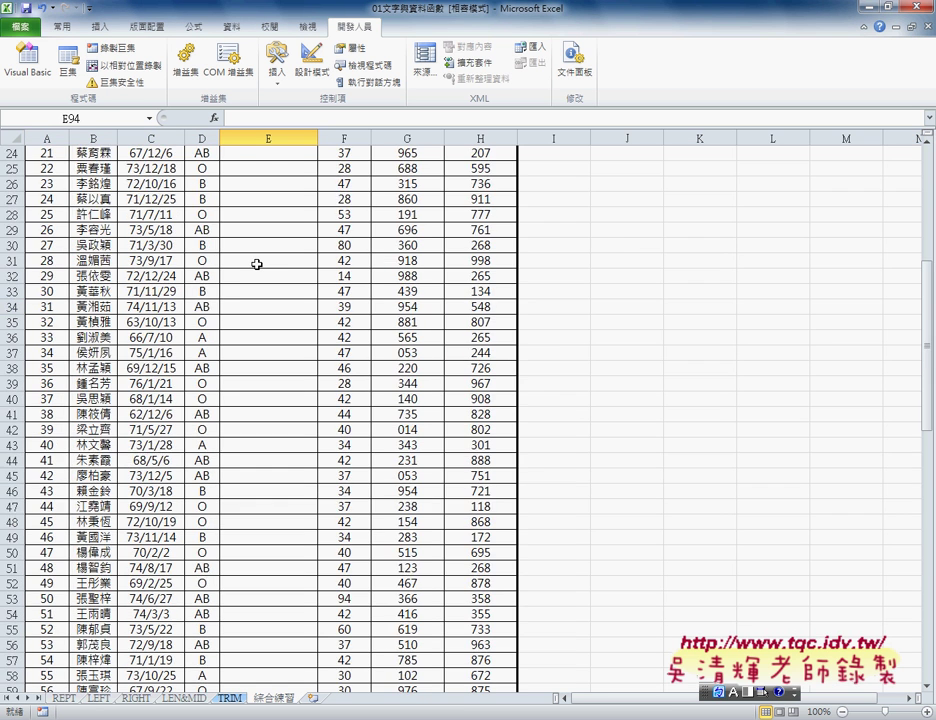
{"action": "scroll", "coordinate": [253, 263], "scroll_direction": "up", "scroll_amount": 8}
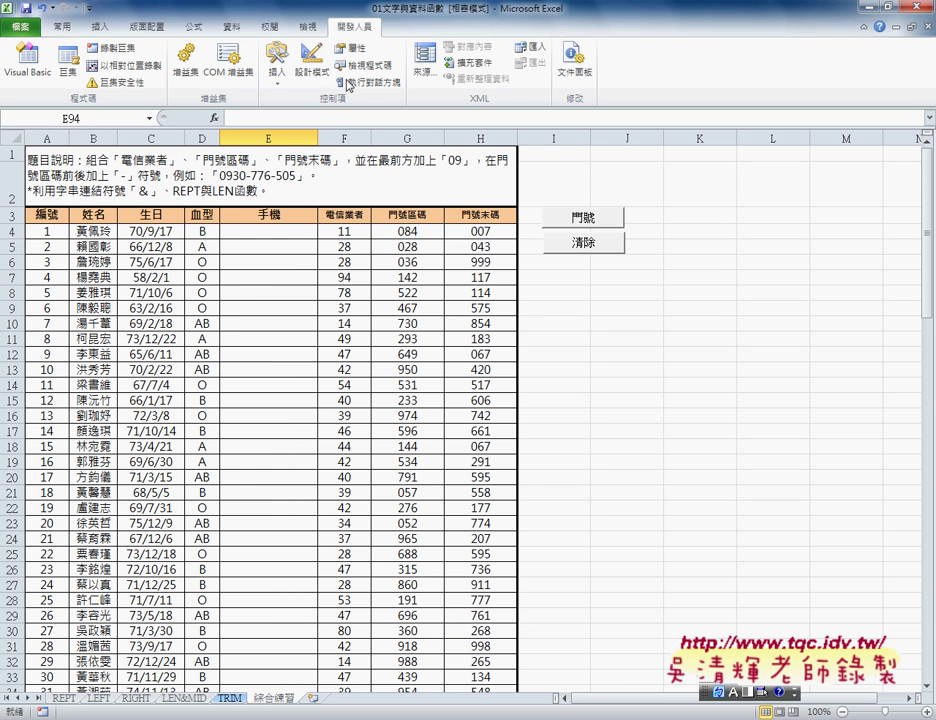
{"action": "left_click", "coordinate": [279, 70]}
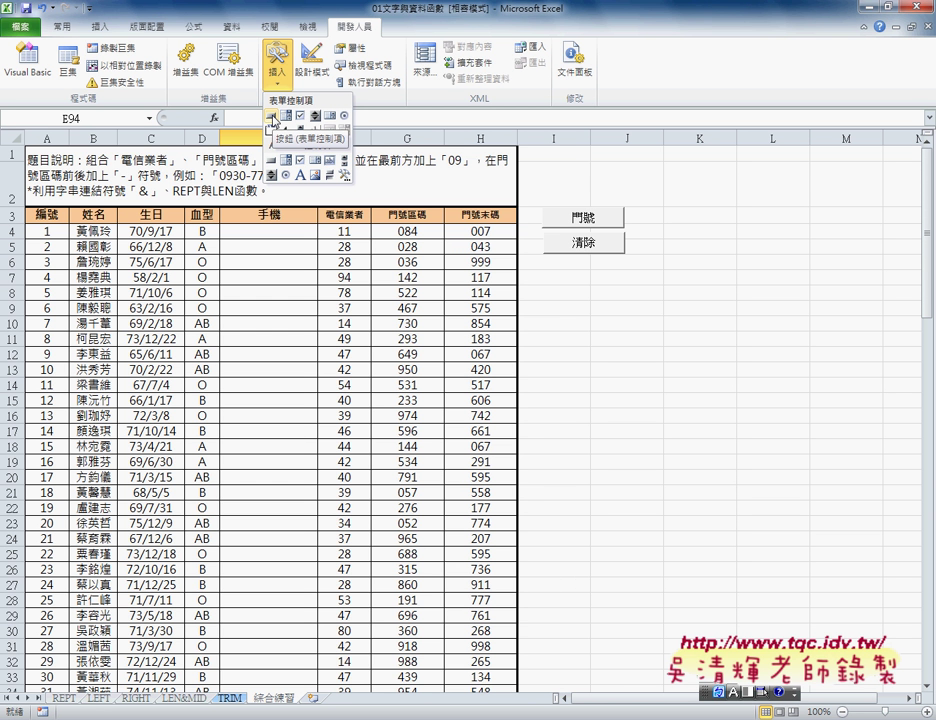
Draw a Form Control button beside the table near J7 and assign it the 門號 macro
{"action": "left_click", "coordinate": [272, 118]}
{"action": "mouse_move", "coordinate": [543, 267]}
{"action": "left_mouse_down"}
{"action": "mouse_move", "coordinate": [583, 292]}
{"action": "mouse_move", "coordinate": [634, 296]}
{"action": "left_mouse_up"}
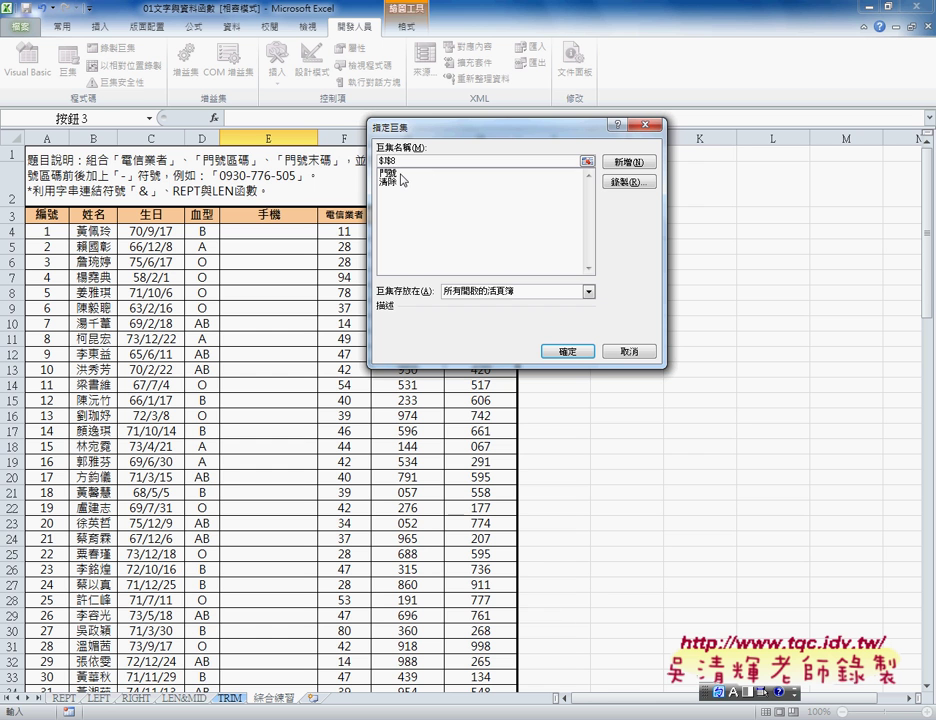
{"action": "left_click", "coordinate": [400, 175]}
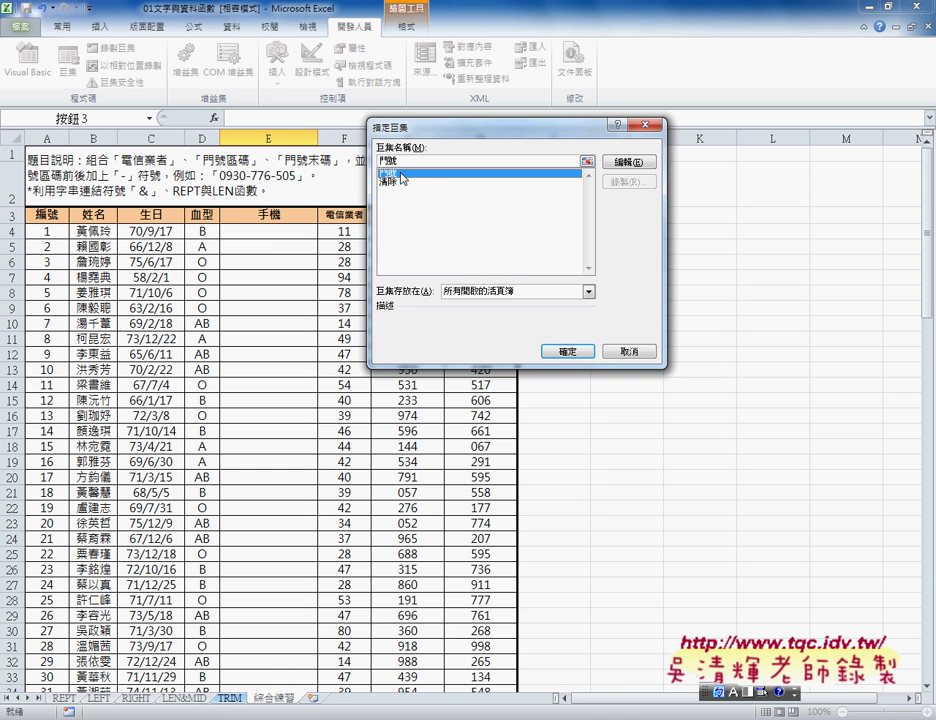
{"action": "double_click", "coordinate": [383, 160]}
{"action": "right_click", "coordinate": [383, 160]}
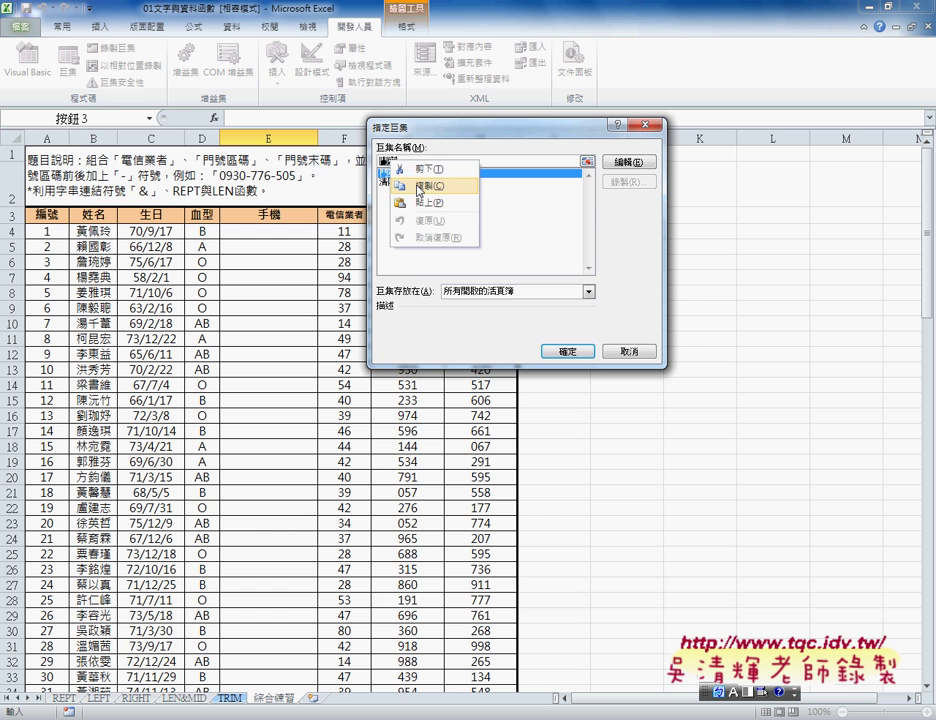
{"action": "left_click", "coordinate": [420, 187]}
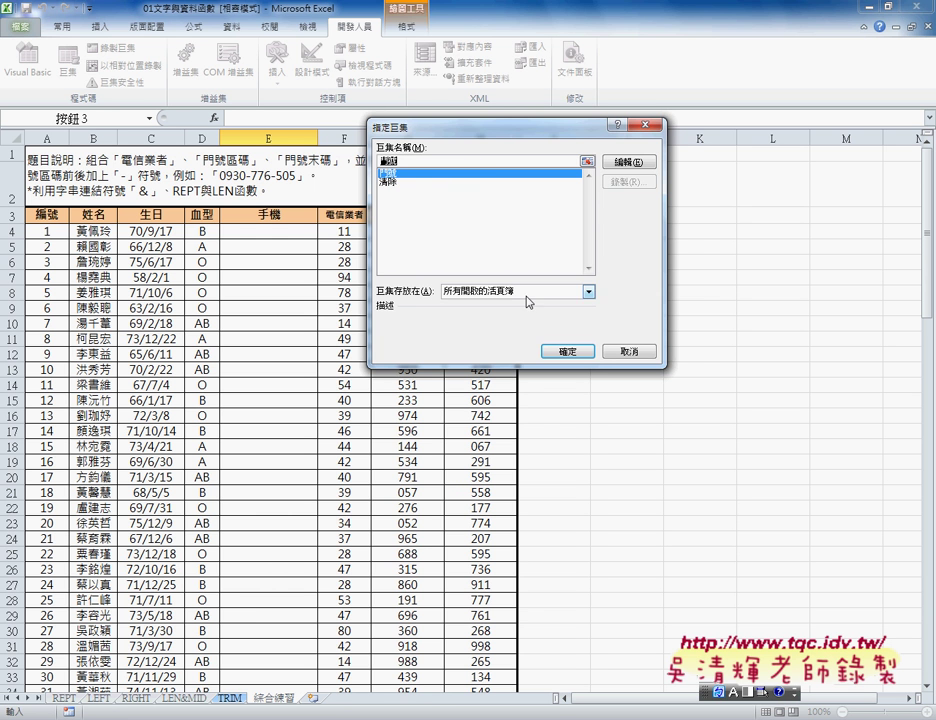
{"action": "left_click", "coordinate": [568, 352]}
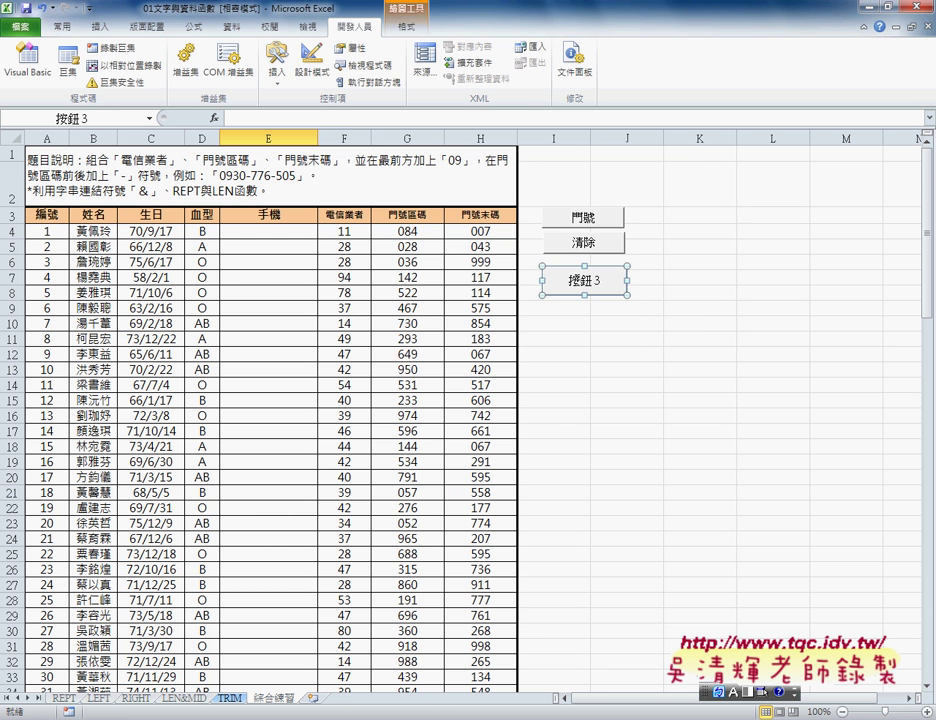
Replace the new button's default caption with 門號
{"action": "left_click", "coordinate": [570, 281]}
{"action": "key", "text": "Delete"}
{"action": "key", "text": "Delete"}
{"action": "key", "text": "Delete"}
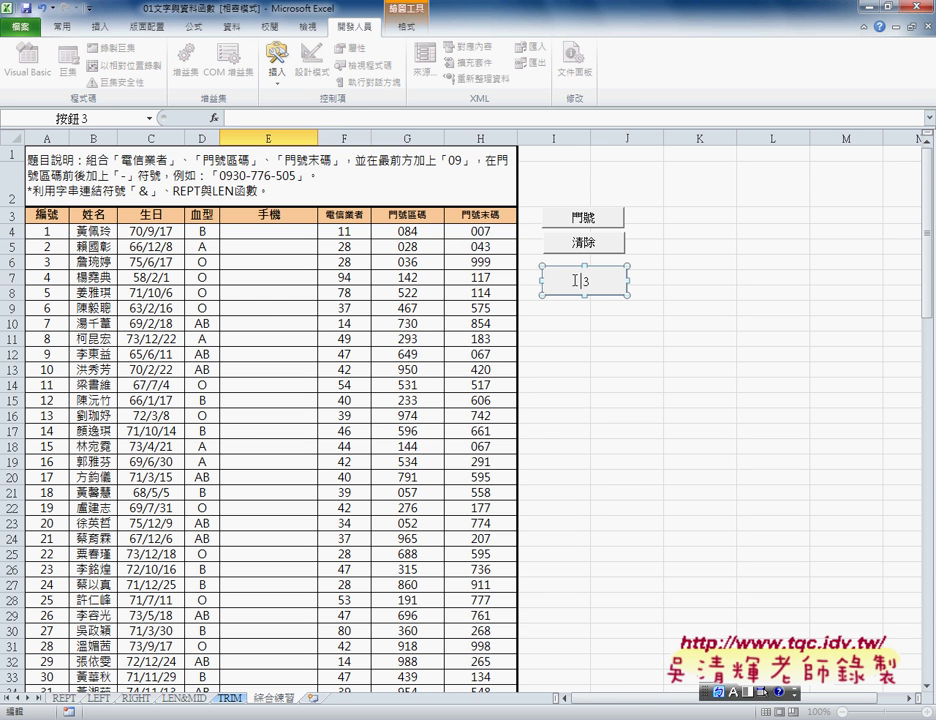
{"action": "key", "text": "Delete"}
{"action": "type", "text": "門號"}
{"action": "left_click", "coordinate": [609, 337]}
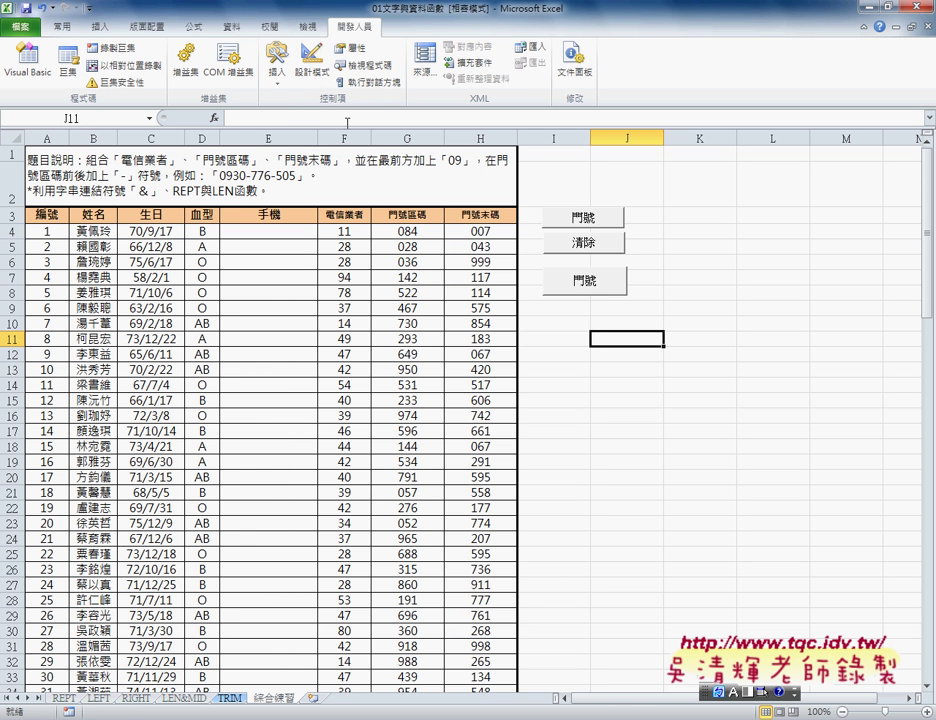
Draw a button below the new 門號 button, assign it the 清除 macro, and clear its default caption
{"action": "left_click", "coordinate": [277, 72]}
{"action": "left_click", "coordinate": [272, 116]}
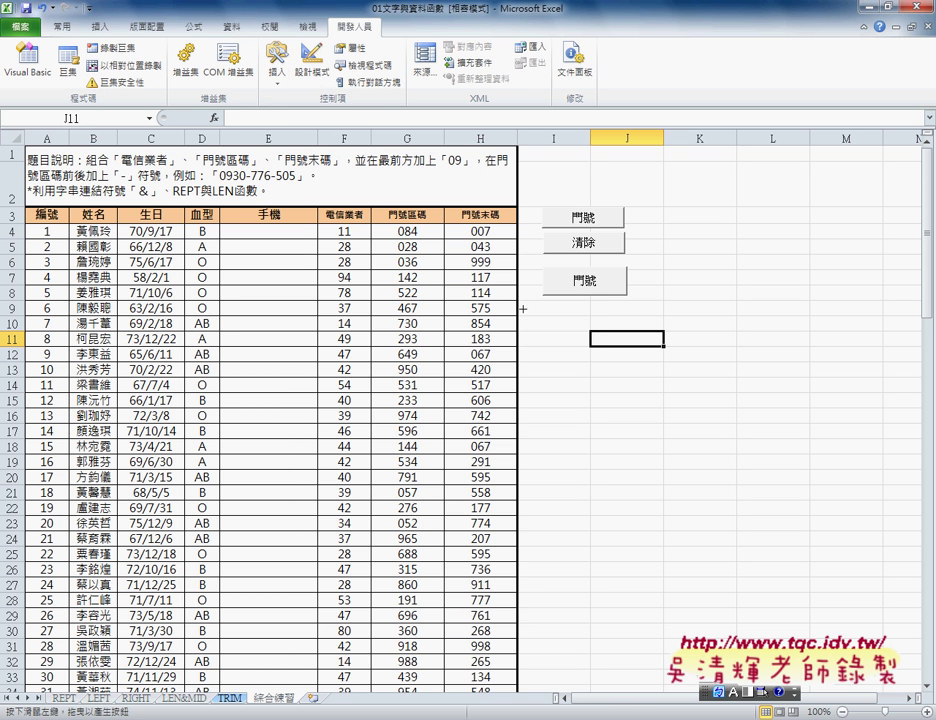
{"action": "mouse_move", "coordinate": [543, 300]}
{"action": "left_mouse_down"}
{"action": "mouse_move", "coordinate": [577, 330]}
{"action": "mouse_move", "coordinate": [600, 330]}
{"action": "left_mouse_up"}
{"action": "left_click", "coordinate": [388, 172]}
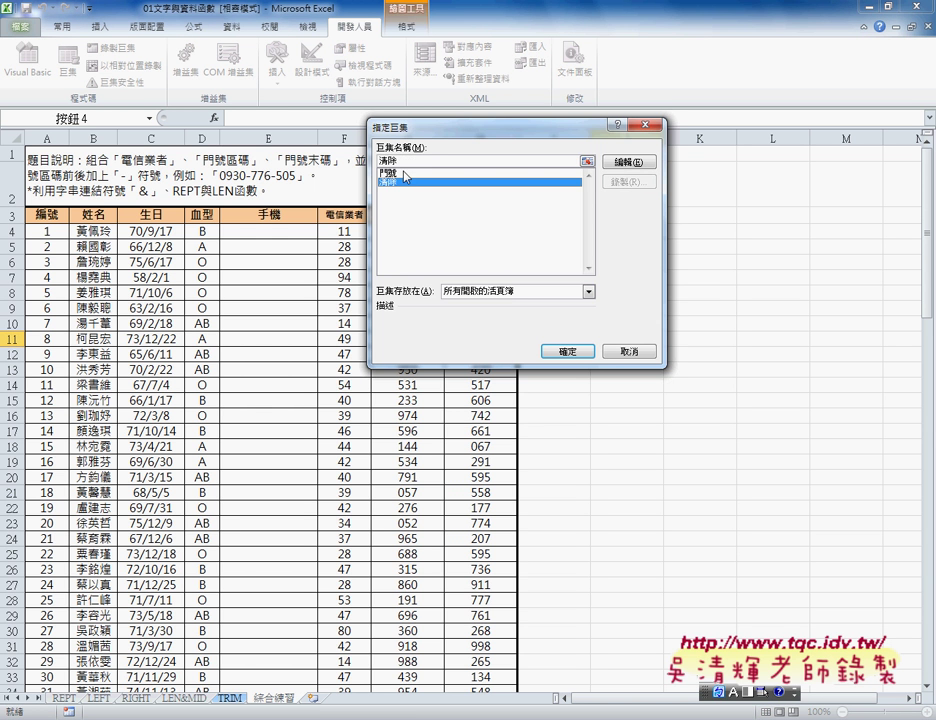
{"action": "left_click", "coordinate": [390, 182]}
{"action": "right_click", "coordinate": [384, 158]}
{"action": "left_click", "coordinate": [441, 236]}
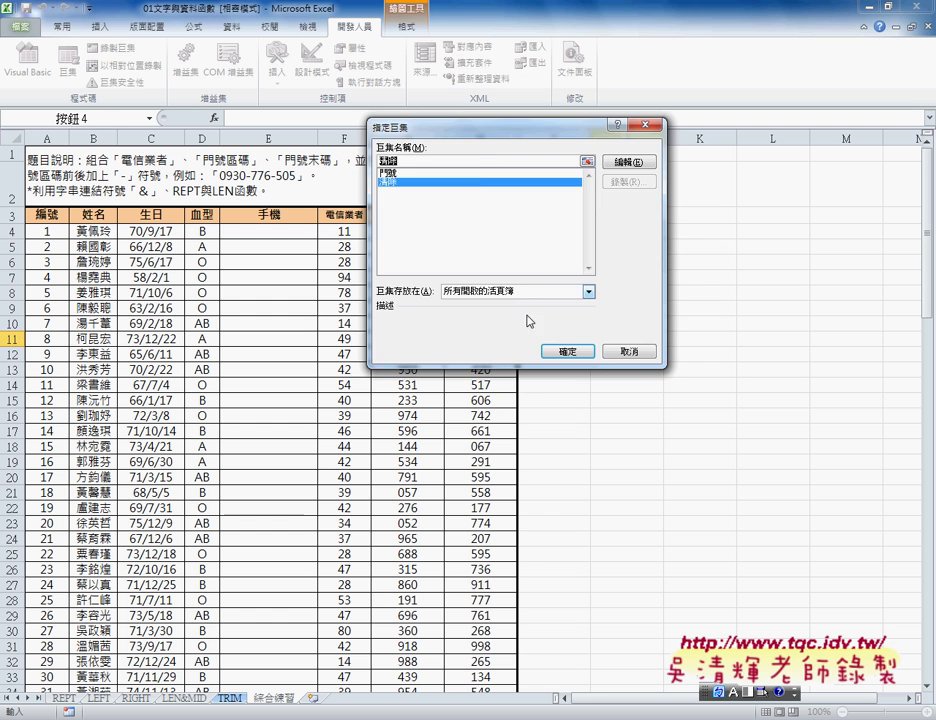
{"action": "left_click", "coordinate": [568, 351]}
{"action": "left_click", "coordinate": [604, 316]}
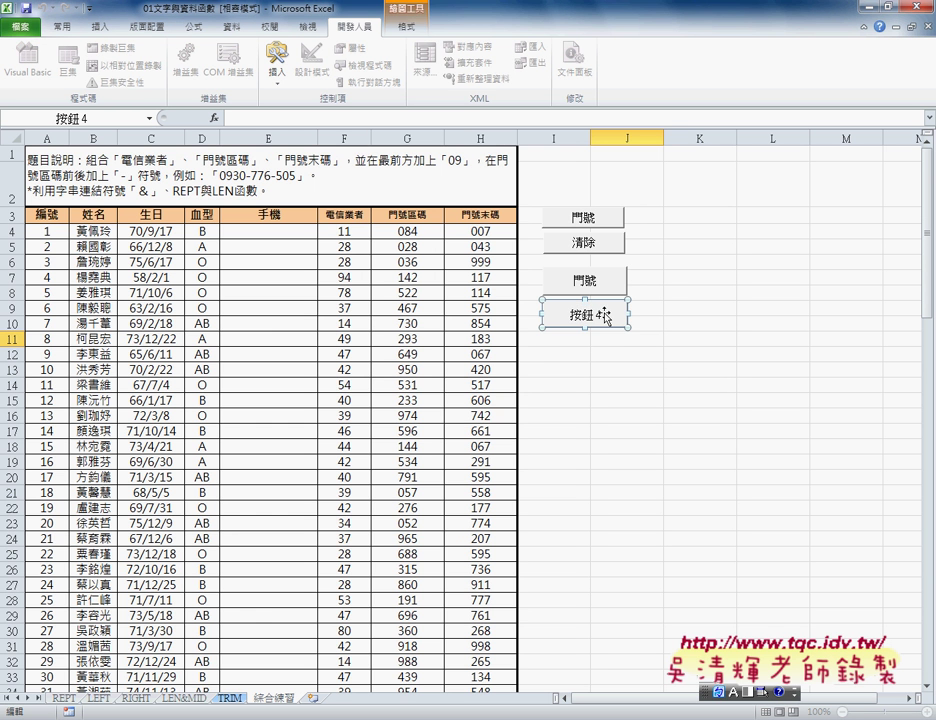
{"action": "key", "text": "BackSpace"}
{"action": "key", "text": "BackSpace"}
{"action": "key", "text": "BackSpace"}
Caption the fourth button 清除, then test filling and emptying the 手機 column
{"action": "type", "text": "清除"}
{"action": "left_click", "coordinate": [594, 387]}
{"action": "left_click", "coordinate": [590, 288]}
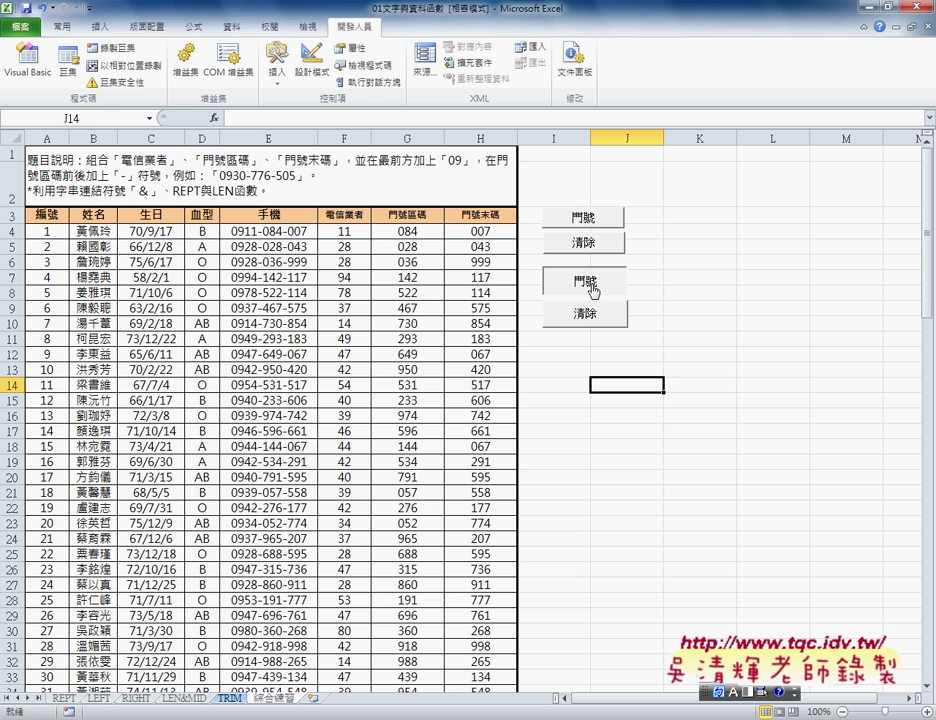
{"action": "left_click", "coordinate": [588, 318]}
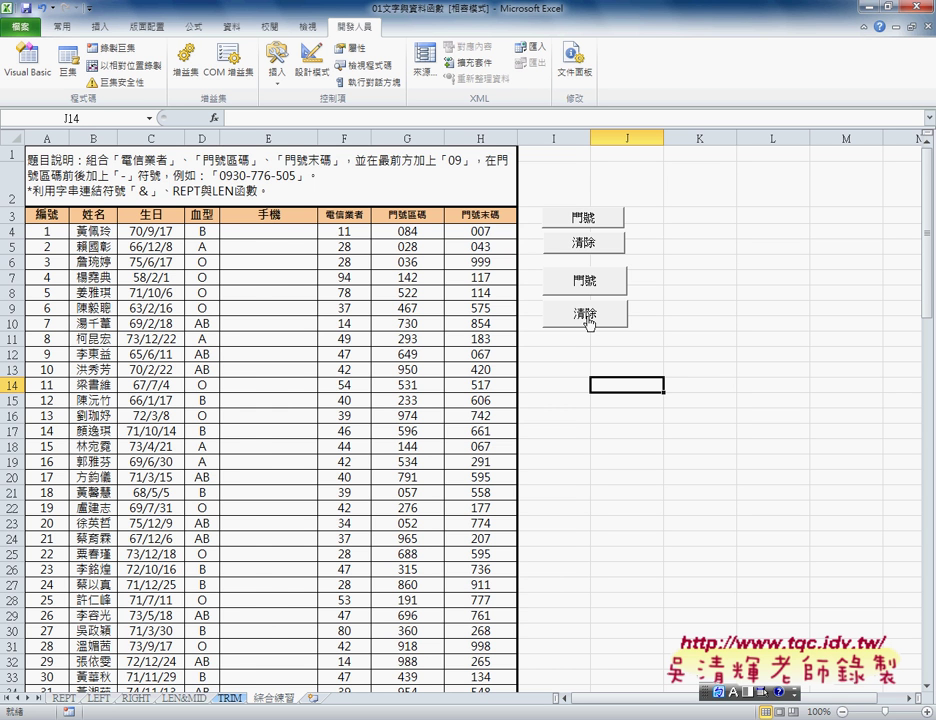
Fill and empty the 手機 column twice more with the new 門號 and 清除 buttons
{"action": "left_click", "coordinate": [596, 287]}
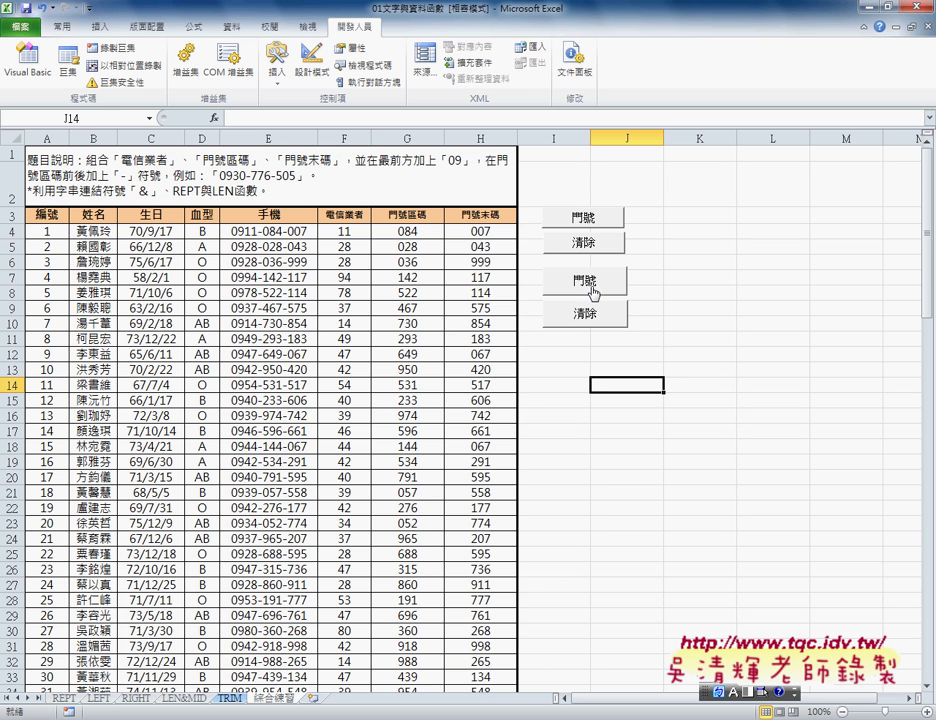
{"action": "left_click", "coordinate": [590, 313]}
{"action": "left_click", "coordinate": [587, 284]}
{"action": "left_click", "coordinate": [585, 312]}
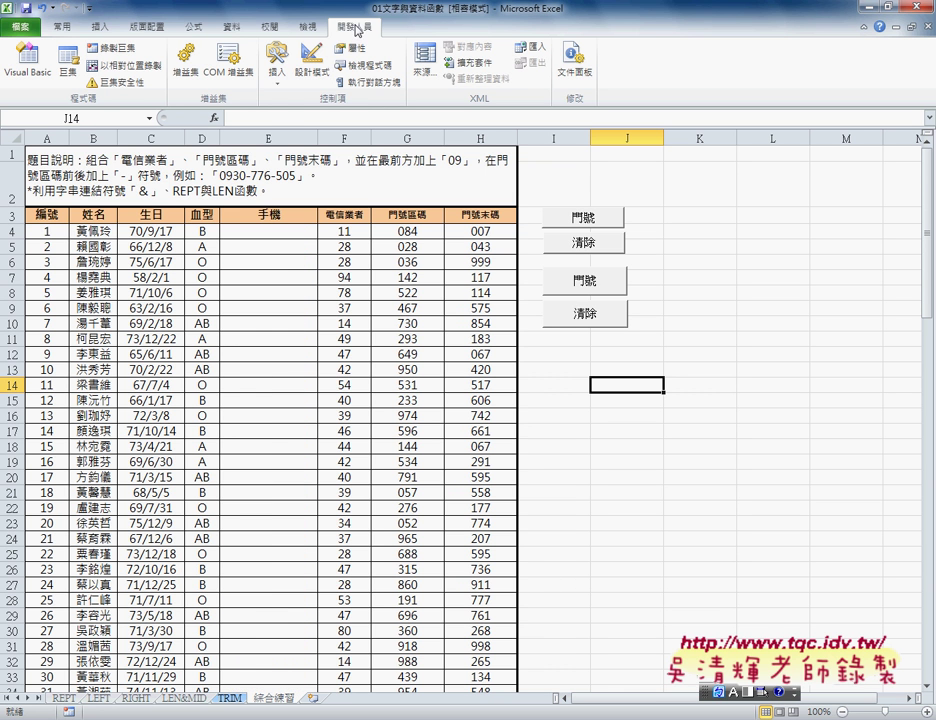
{"action": "left_click", "coordinate": [277, 68]}
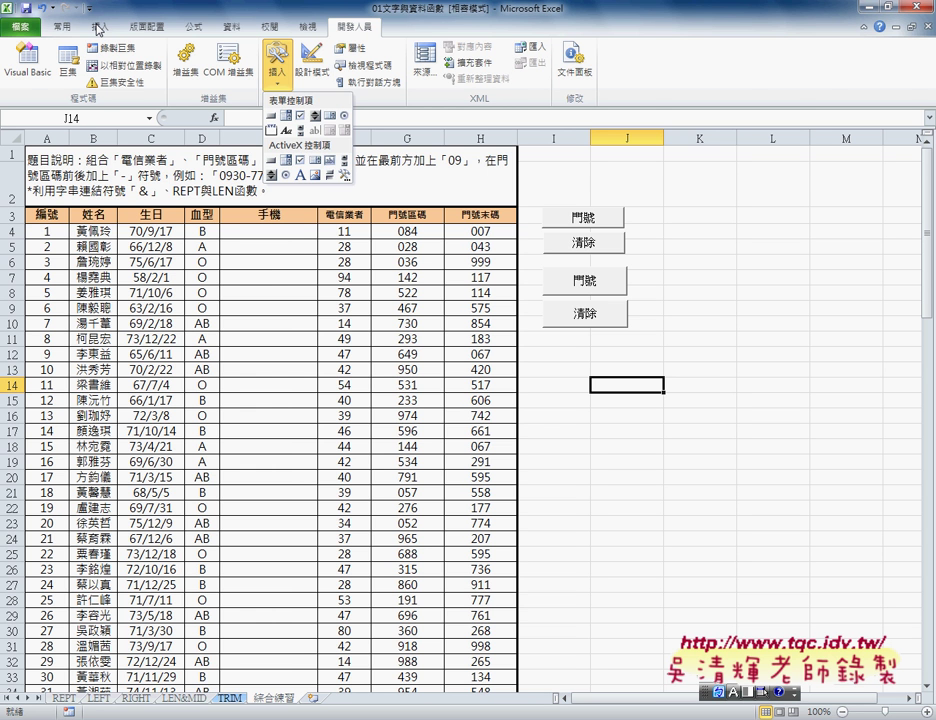
Dismiss the controls palette and pick Smiley Face from the Insert > Shapes gallery
{"action": "left_click", "coordinate": [98, 28]}
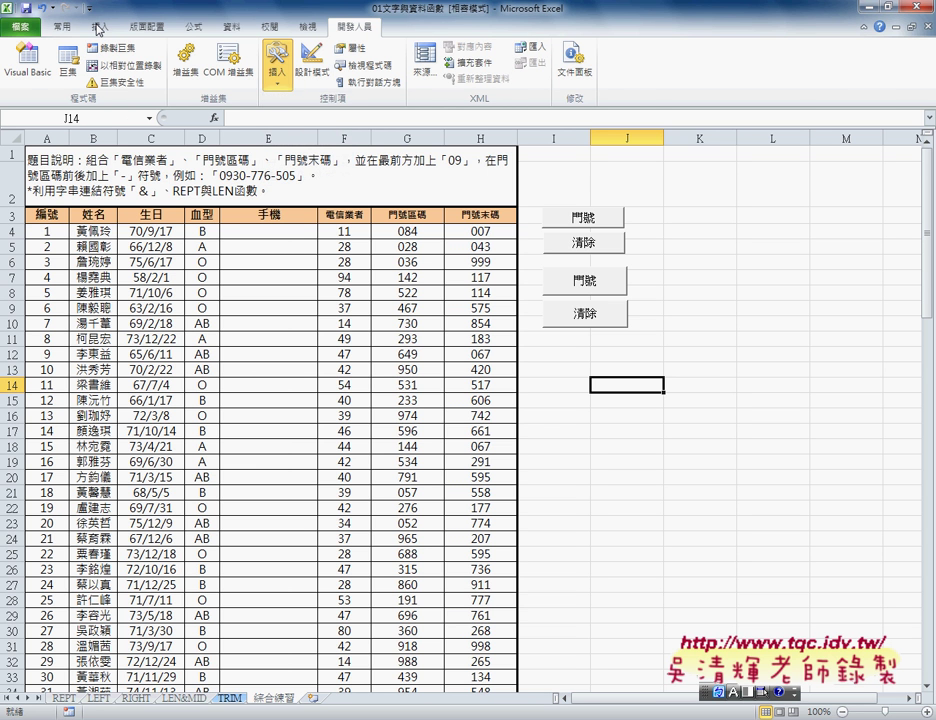
{"action": "left_click", "coordinate": [99, 30]}
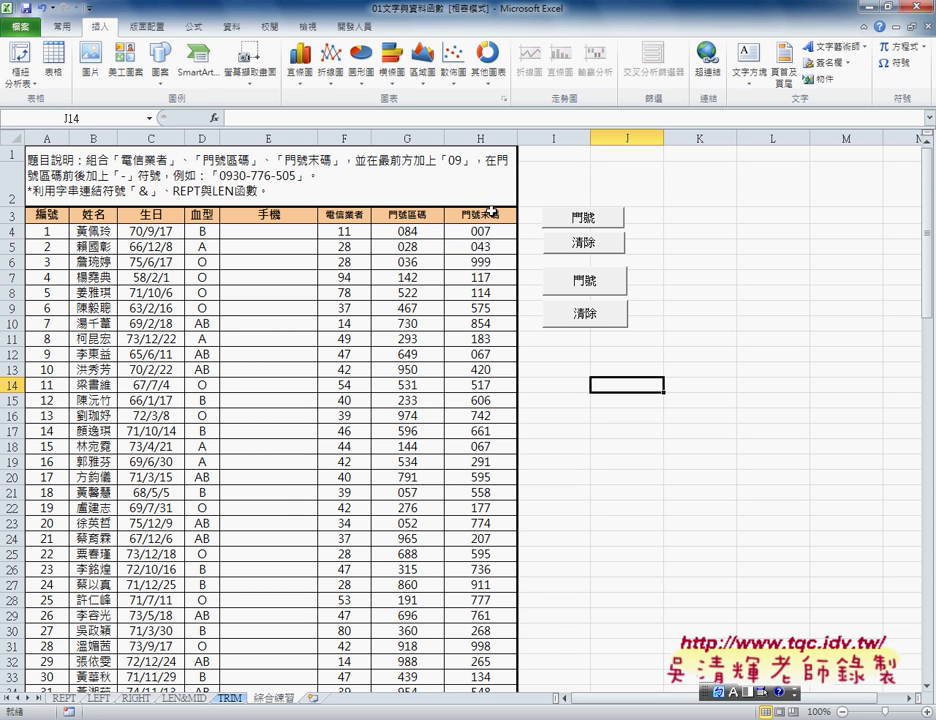
{"action": "left_click", "coordinate": [160, 78]}
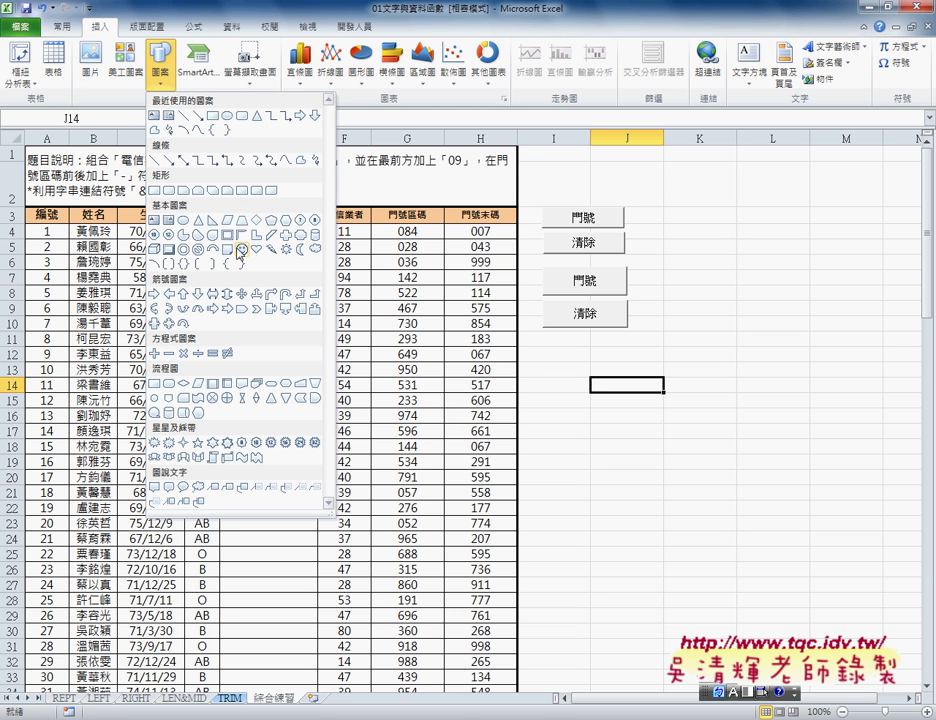
{"action": "left_click", "coordinate": [242, 248]}
Draw a small smiley face near column M and give it a green shape style
{"action": "left_click_drag", "start_coordinate": [862, 180], "coordinate": [895, 208]}
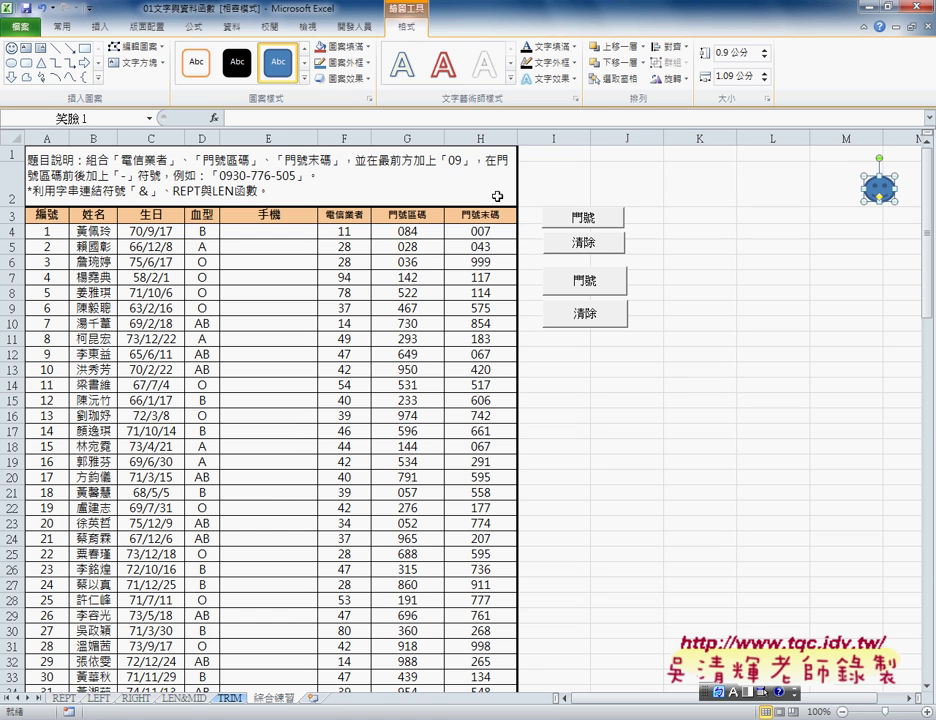
{"action": "left_click", "coordinate": [304, 78]}
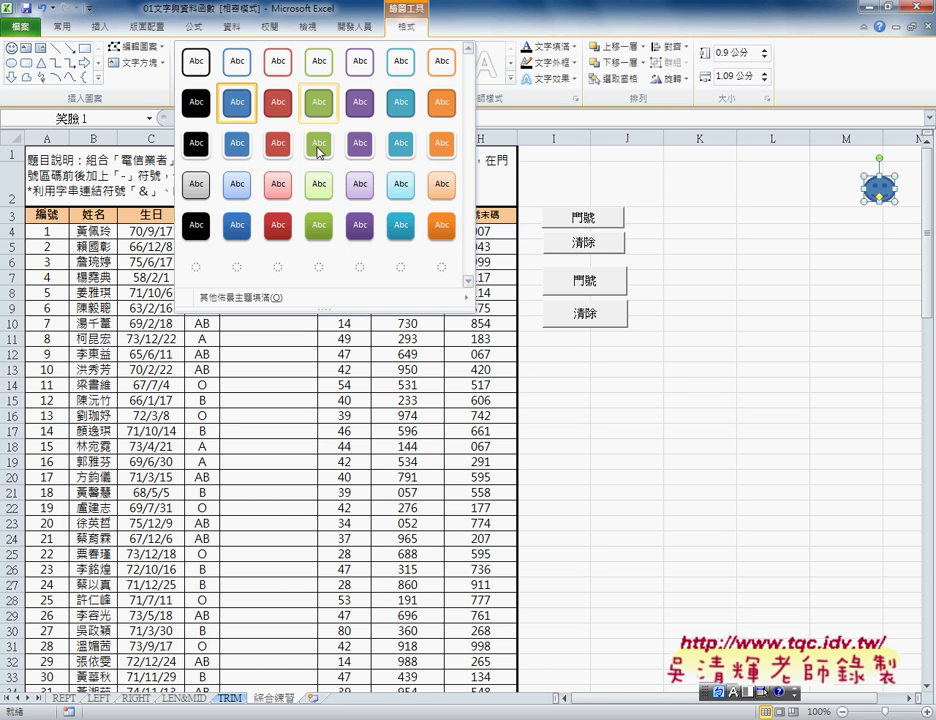
{"action": "left_click", "coordinate": [320, 188]}
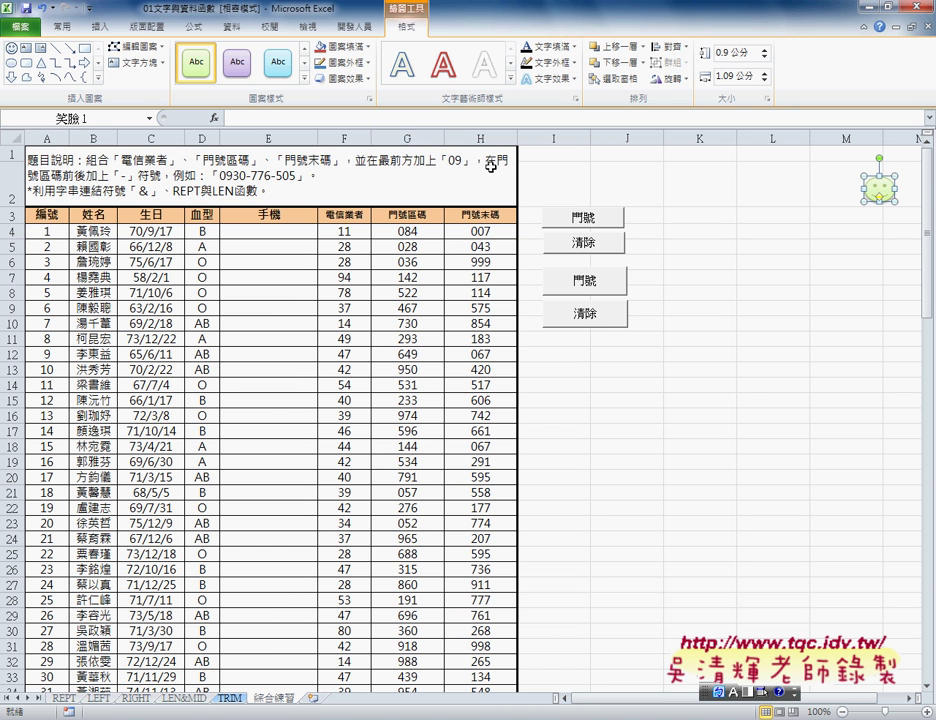
Assign the 門號 macro to the smiley face
{"action": "right_click", "coordinate": [879, 192]}
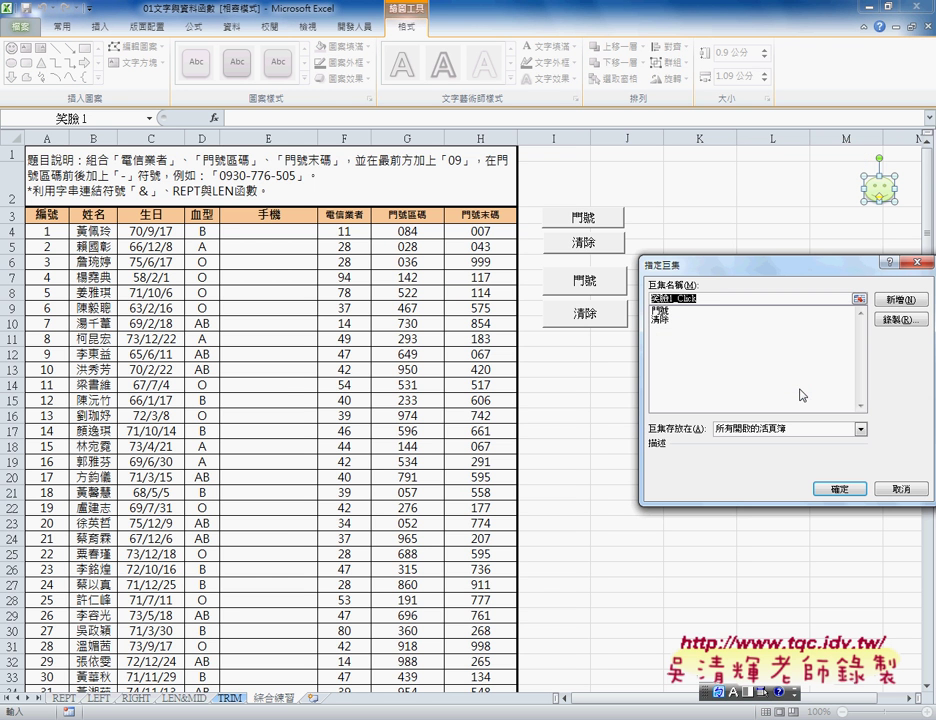
{"action": "left_click", "coordinate": [660, 311]}
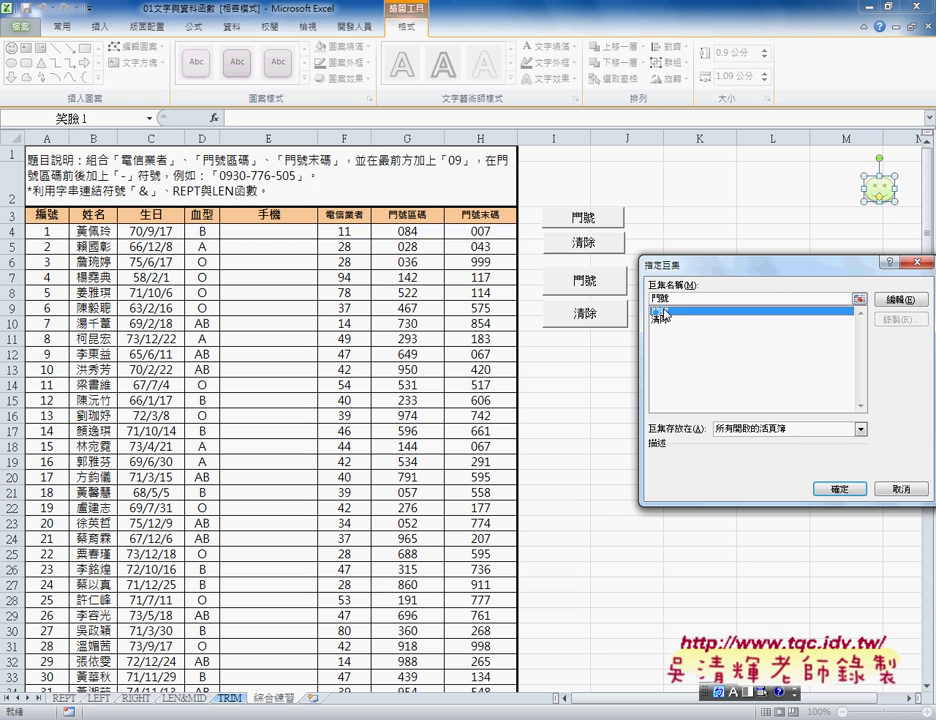
{"action": "left_click", "coordinate": [838, 488]}
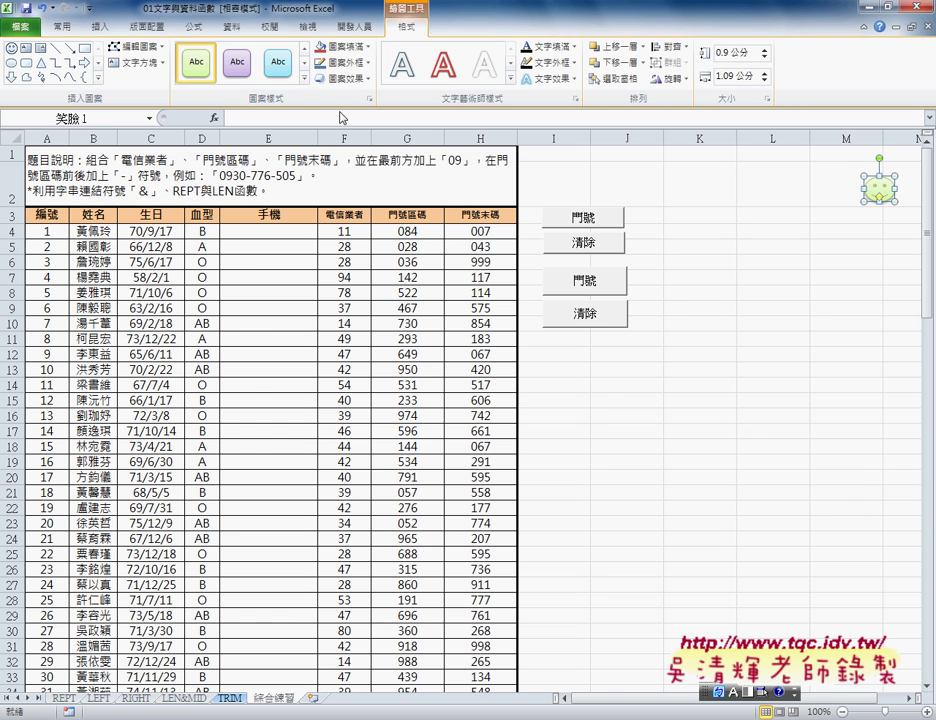
Draw a Multiply sign shape just below the smiley and give it a light red style
{"action": "left_click", "coordinate": [99, 27]}
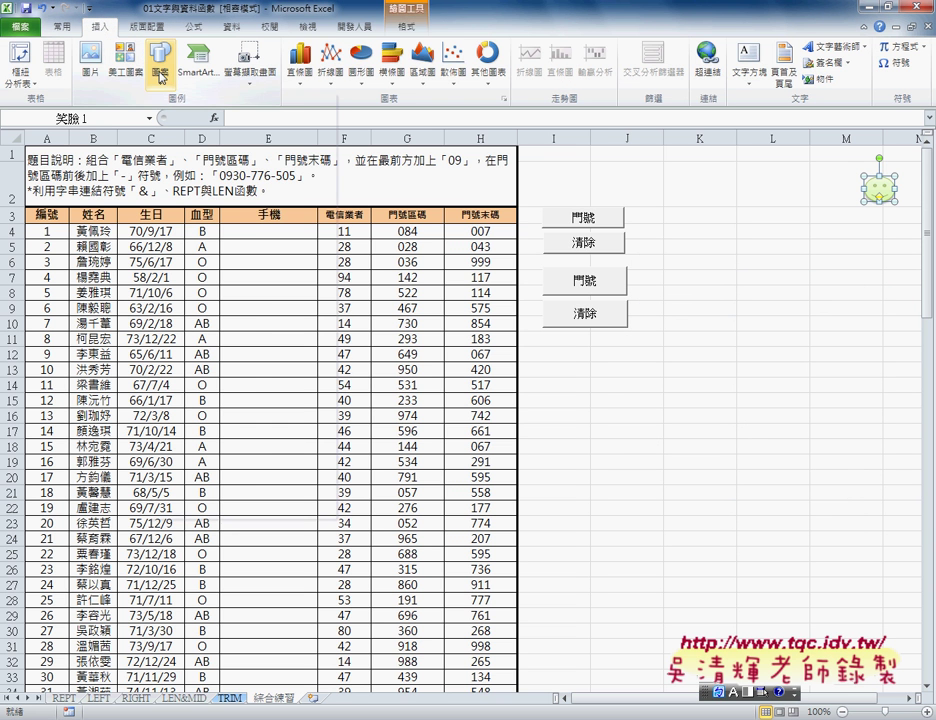
{"action": "left_click", "coordinate": [160, 76]}
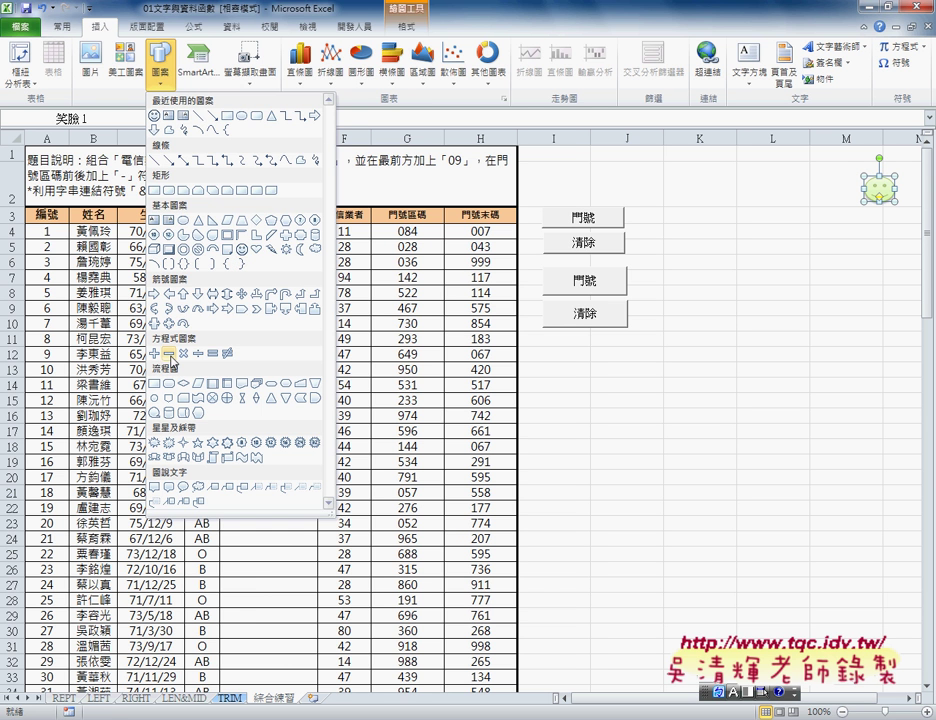
{"action": "left_click", "coordinate": [170, 357]}
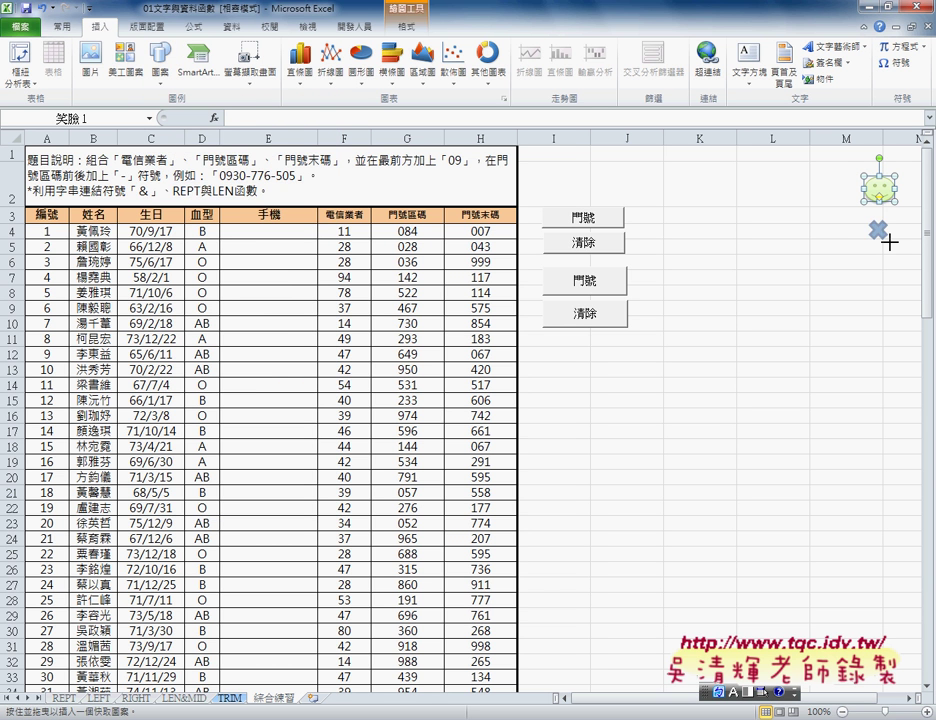
{"action": "left_click_drag", "start_coordinate": [889, 241], "coordinate": [901, 251]}
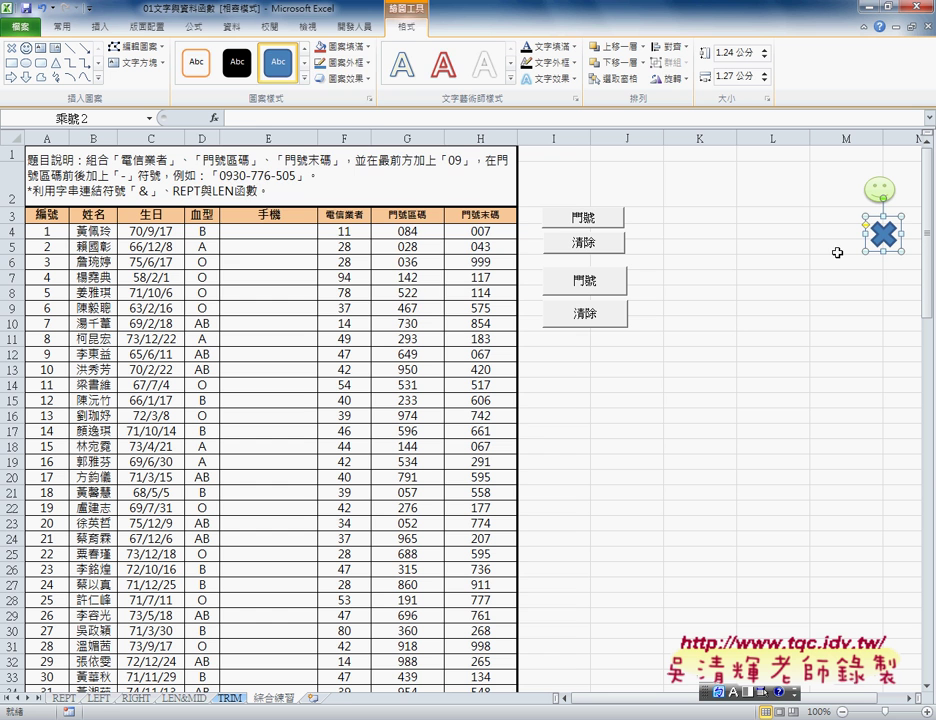
{"action": "left_click", "coordinate": [303, 82]}
{"action": "left_click", "coordinate": [282, 182]}
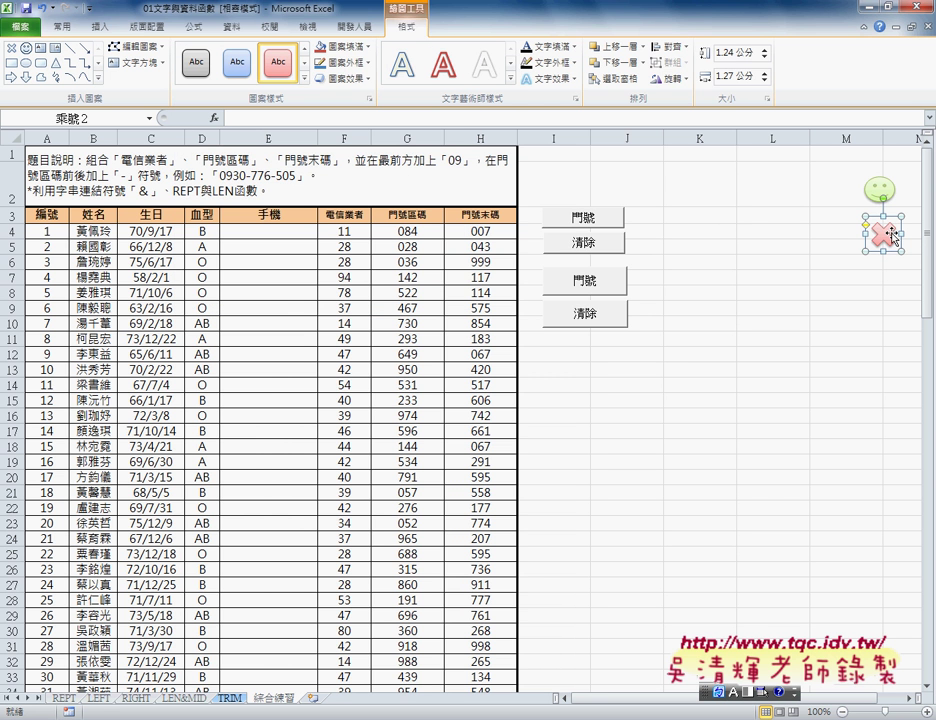
Assign the 清除 macro to the X shape
{"action": "right_click", "coordinate": [893, 238]}
{"action": "left_click", "coordinate": [808, 370]}
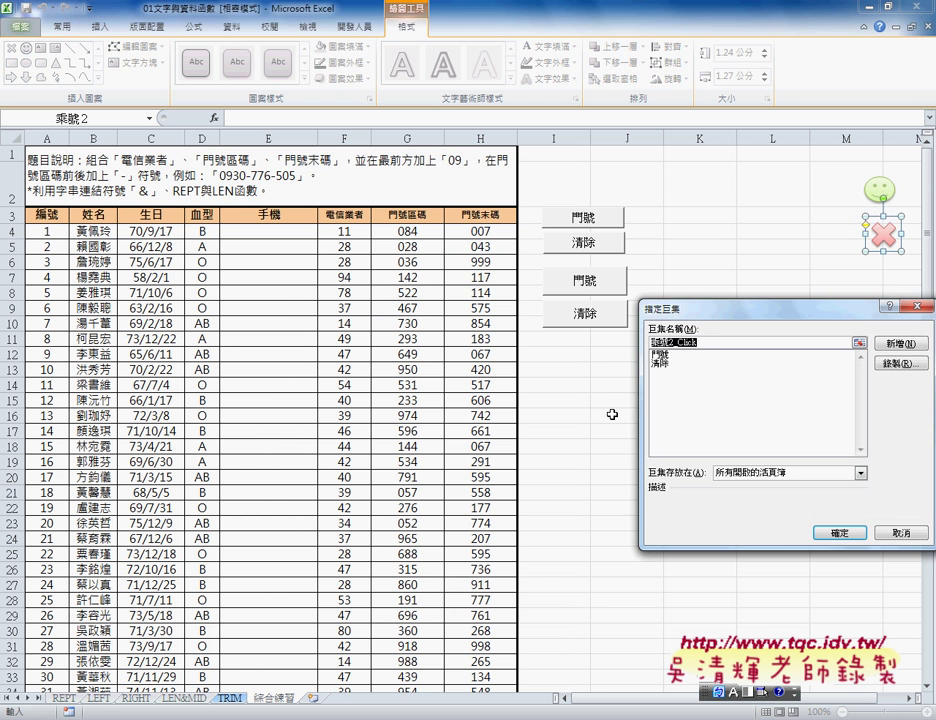
{"action": "left_click", "coordinate": [660, 364]}
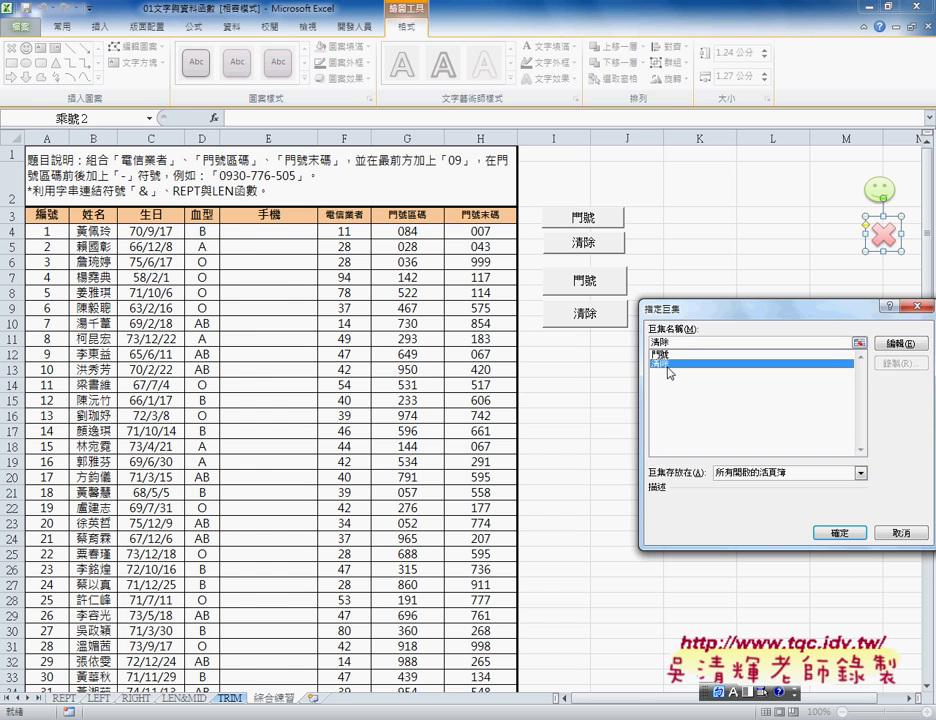
{"action": "left_click", "coordinate": [845, 532]}
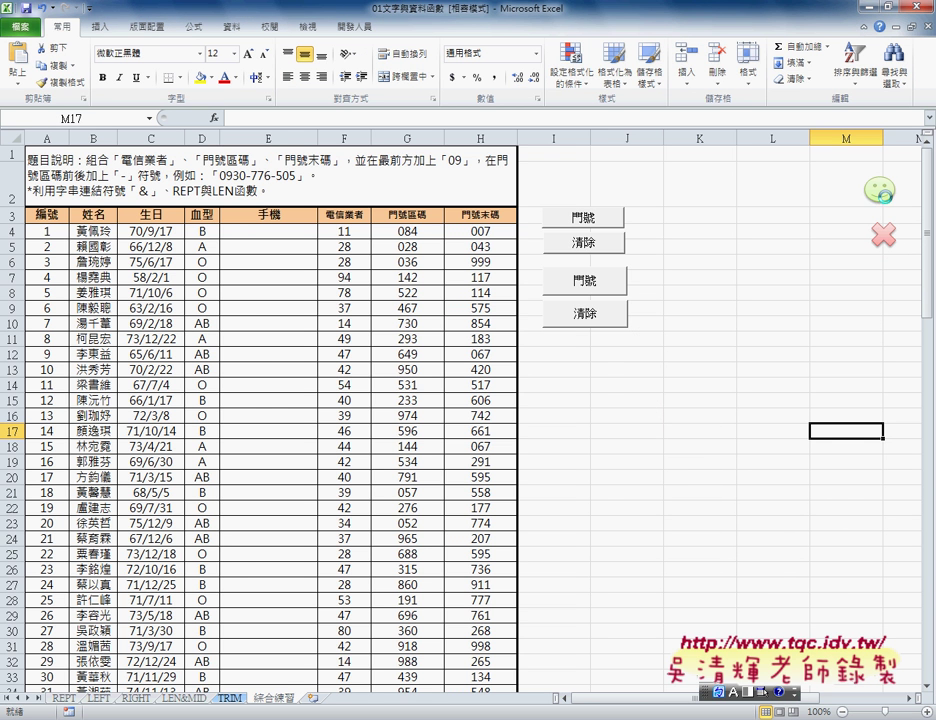
Test the smiley and X shapes, widen column L, and refill the 手機 column via 門號
{"action": "left_click", "coordinate": [885, 201]}
{"action": "left_click", "coordinate": [886, 238]}
{"action": "left_click_drag", "start_coordinate": [809, 140], "coordinate": [886, 140]}
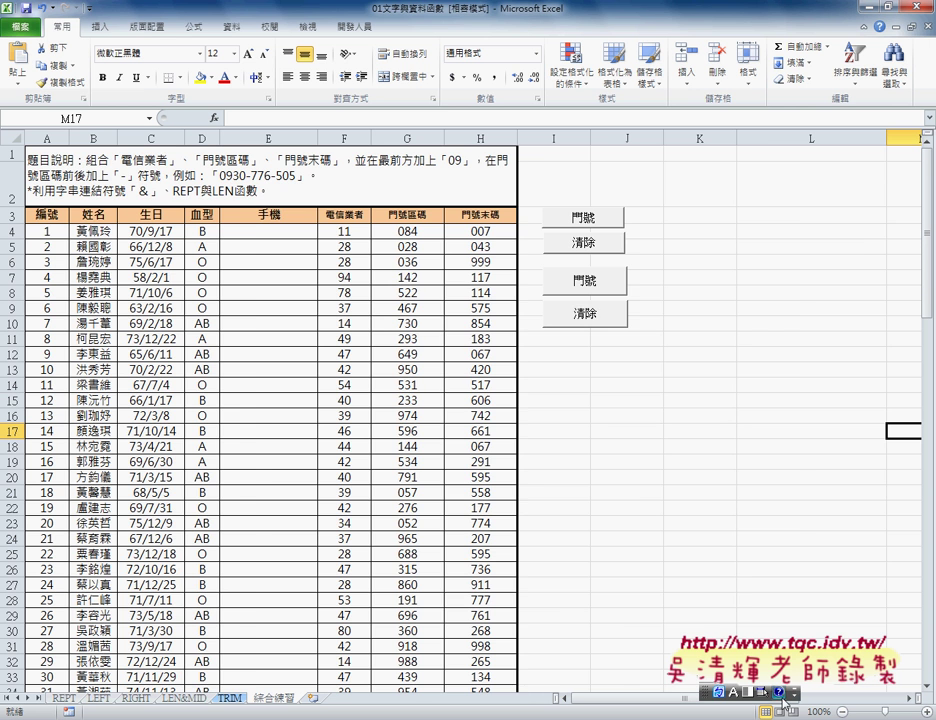
{"action": "left_click_drag", "start_coordinate": [664, 696], "coordinate": [720, 697]}
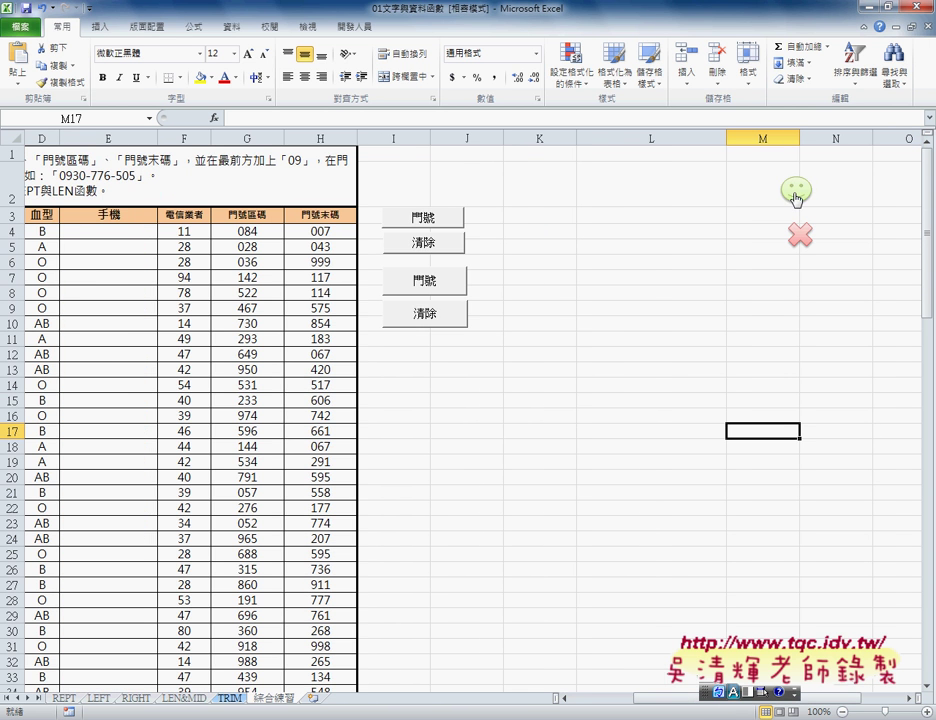
{"action": "left_click", "coordinate": [795, 189]}
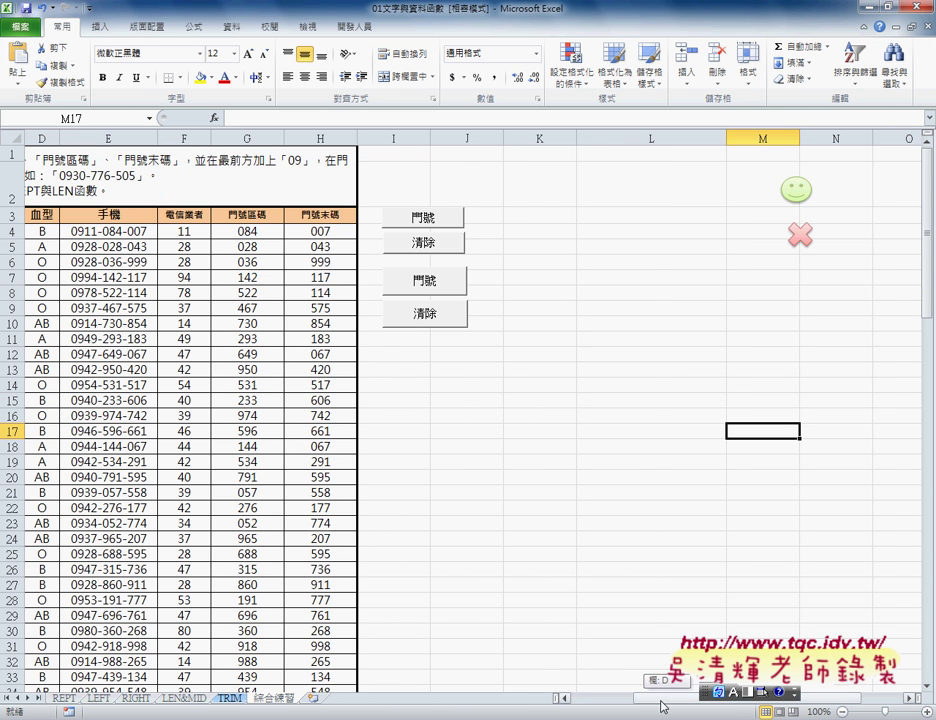
{"action": "left_click_drag", "start_coordinate": [664, 697], "coordinate": [604, 697]}
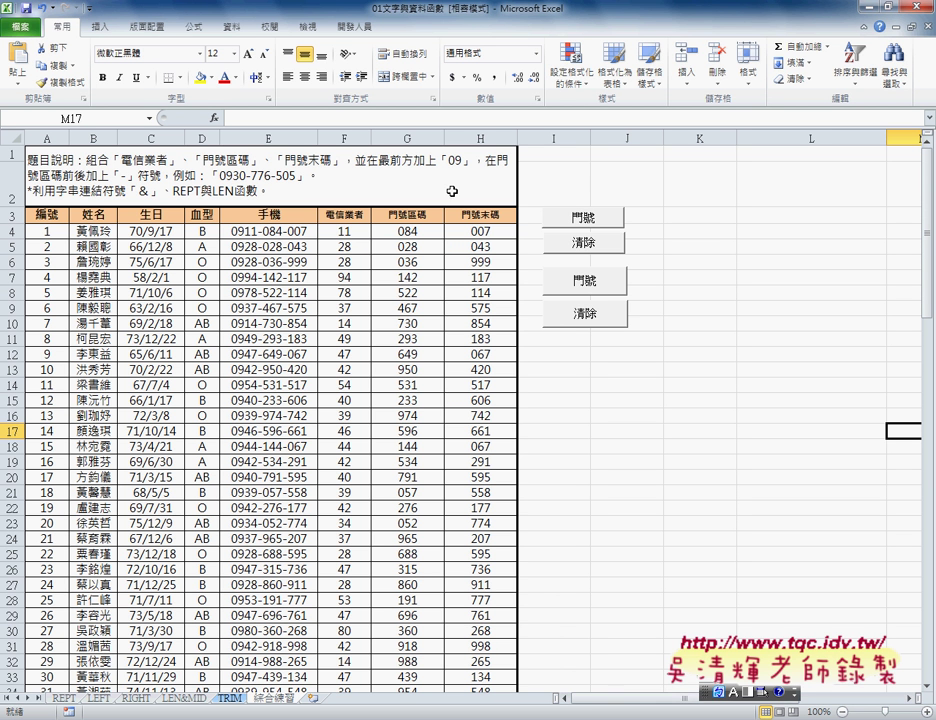
{"action": "left_click", "coordinate": [354, 26]}
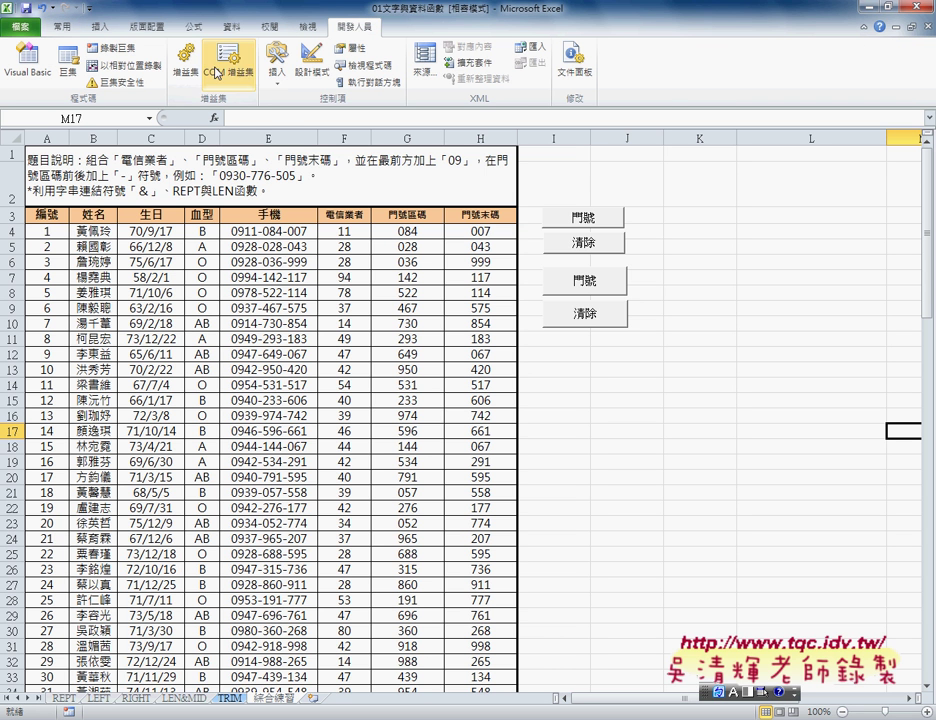
{"action": "left_click", "coordinate": [280, 70]}
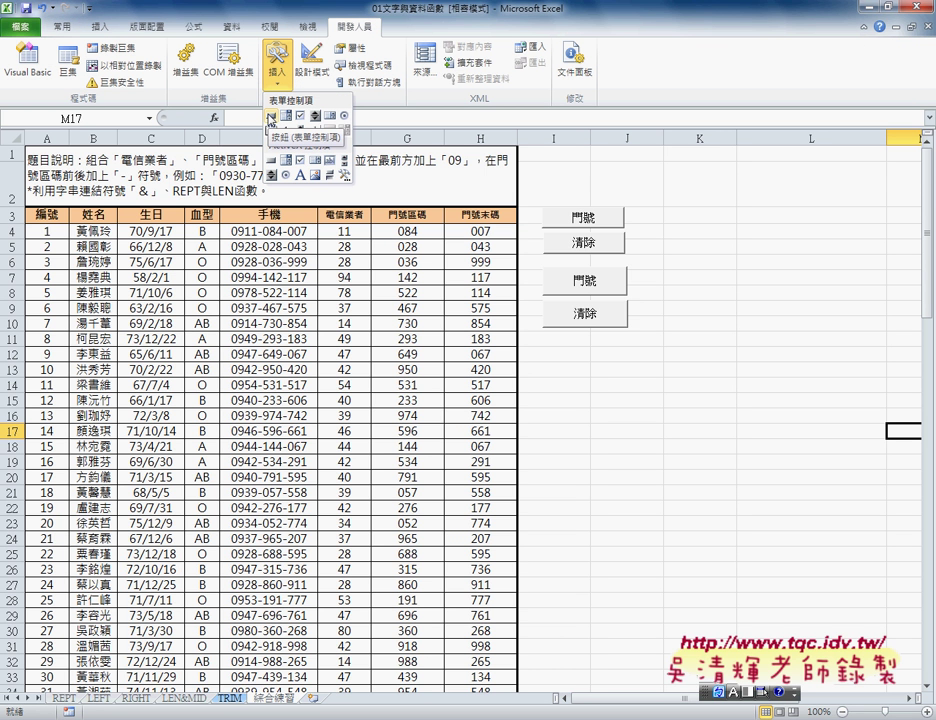
{"action": "left_click", "coordinate": [99, 26]}
{"action": "left_click", "coordinate": [161, 70]}
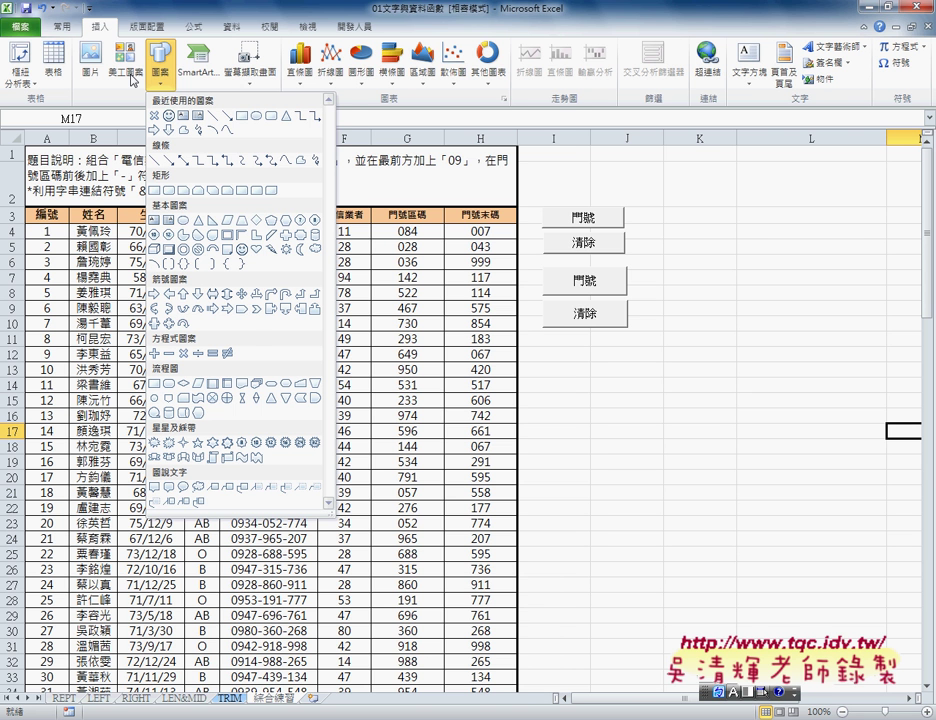
Bring up the VBA editor, select Range("A4").End(xlDown).Row, and place the cursor in the 清除 macro
{"action": "left_click", "coordinate": [340, 719]}
{"action": "mouse_move", "coordinate": [258, 710]}
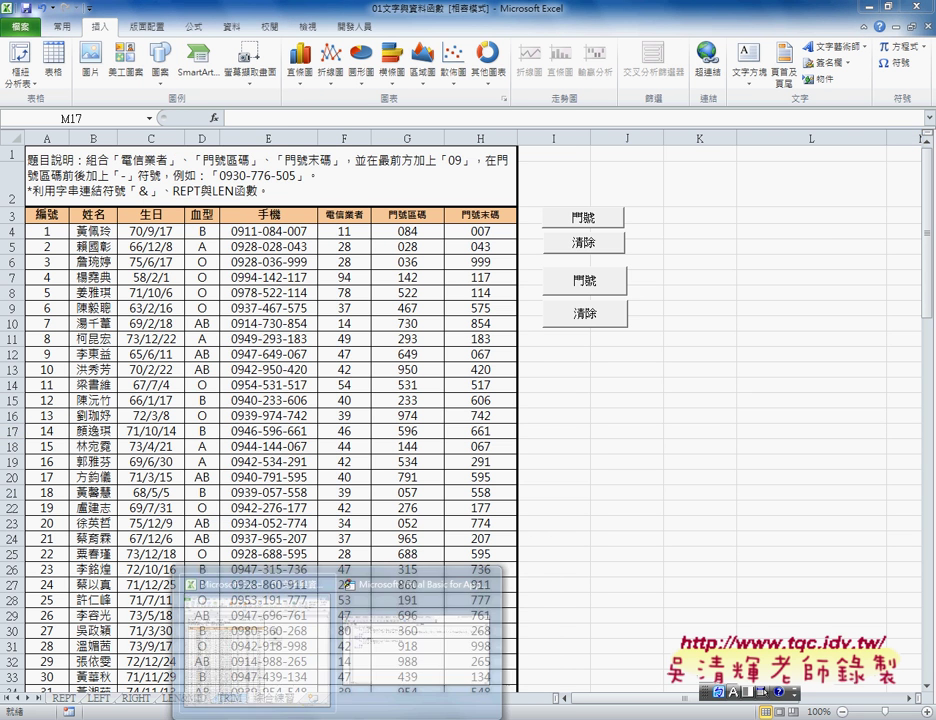
{"action": "left_click", "coordinate": [416, 645]}
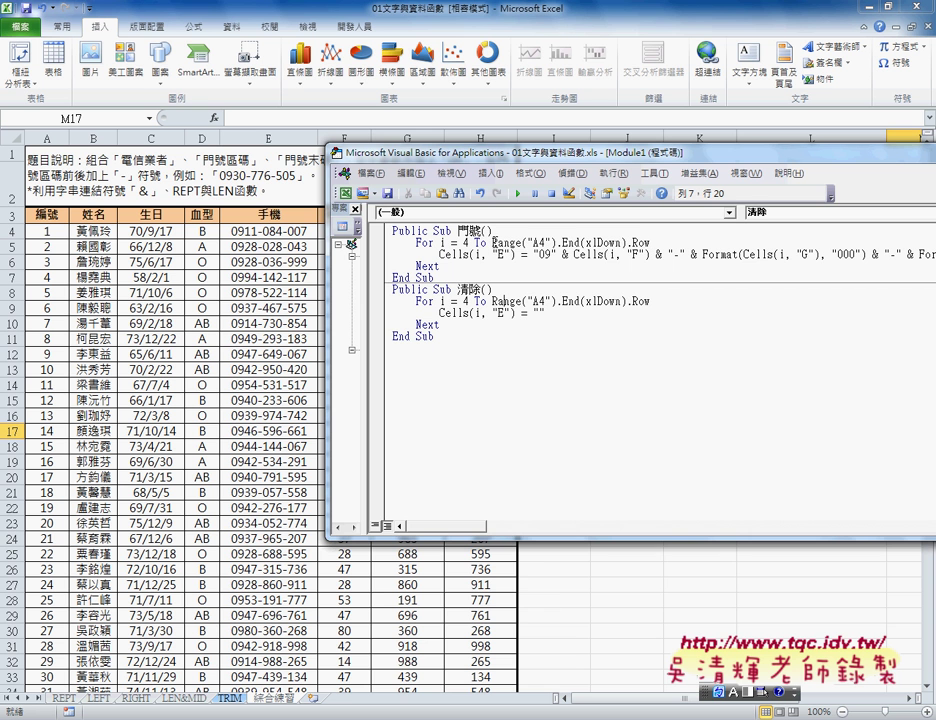
{"action": "left_click_drag", "start_coordinate": [491, 243], "coordinate": [651, 242]}
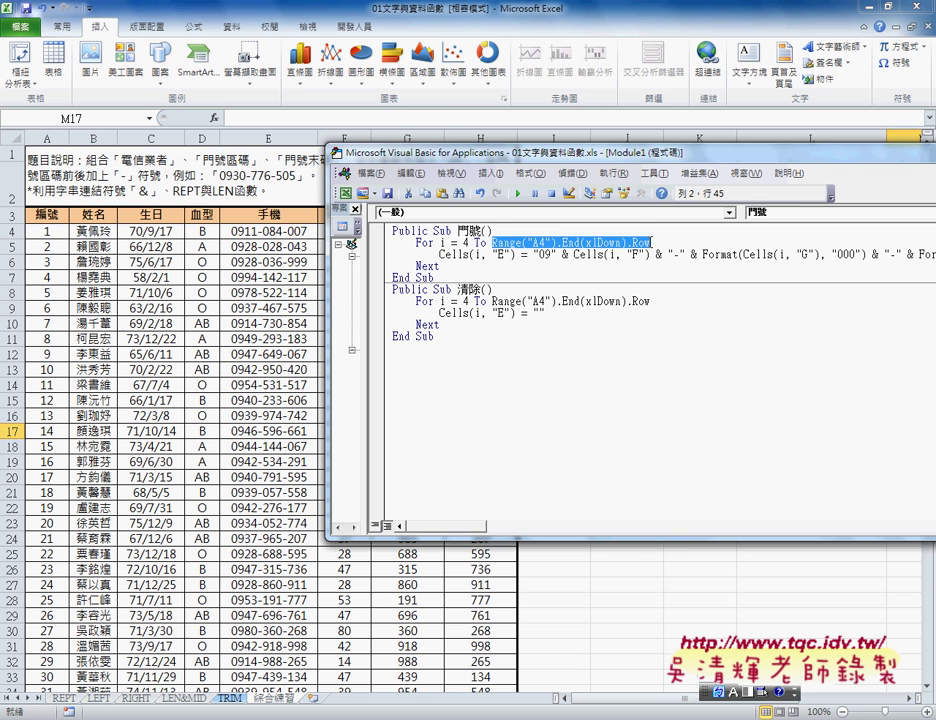
{"action": "left_click_drag", "start_coordinate": [420, 152], "coordinate": [280, 210]}
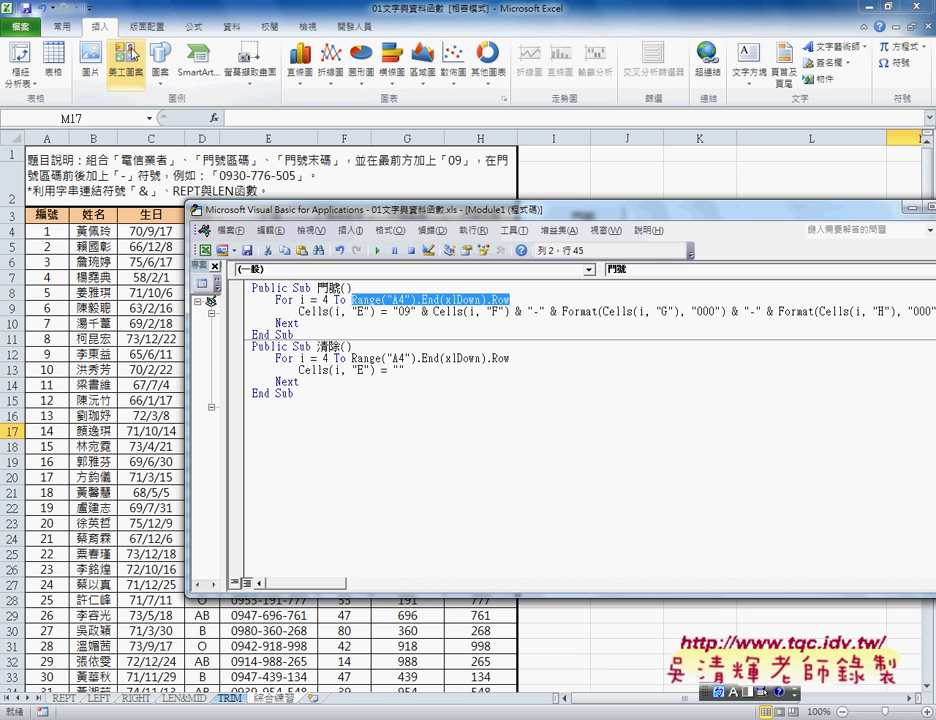
{"action": "left_click", "coordinate": [398, 358]}
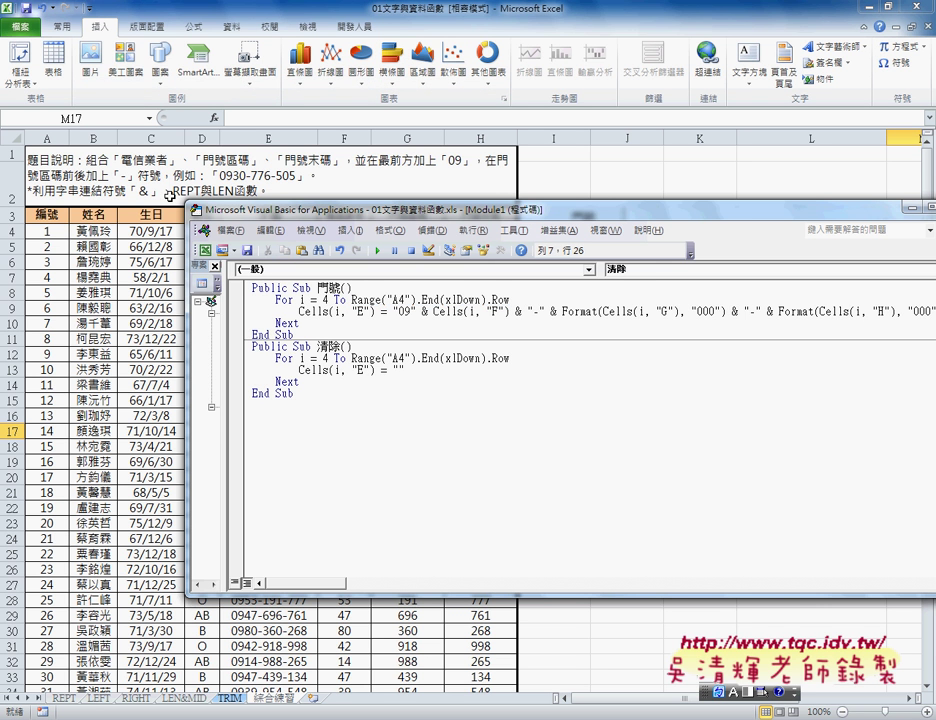